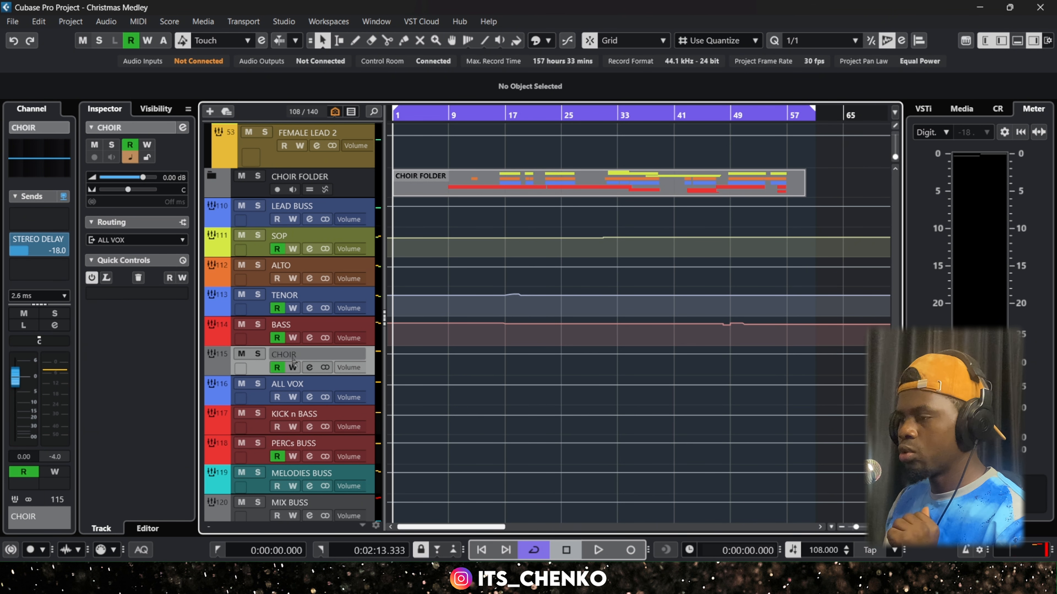
Step: Mute the CHOIR group track and place the playback cursor at bar 9, where the Audio 16 vocal begins
click(241, 354)
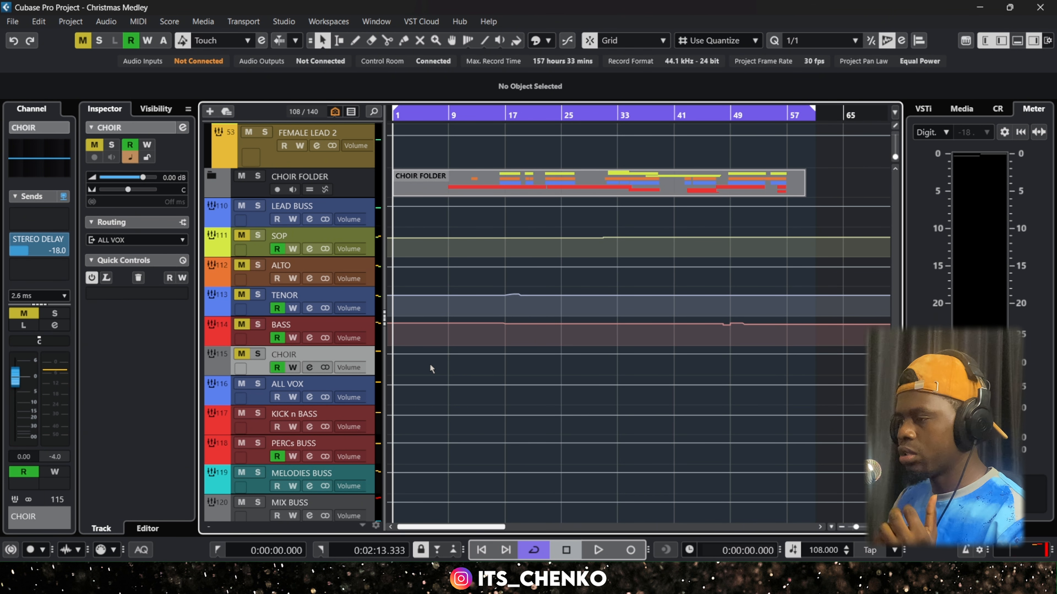
scroll(429, 363, up, 5)
scroll(431, 367, up, 2)
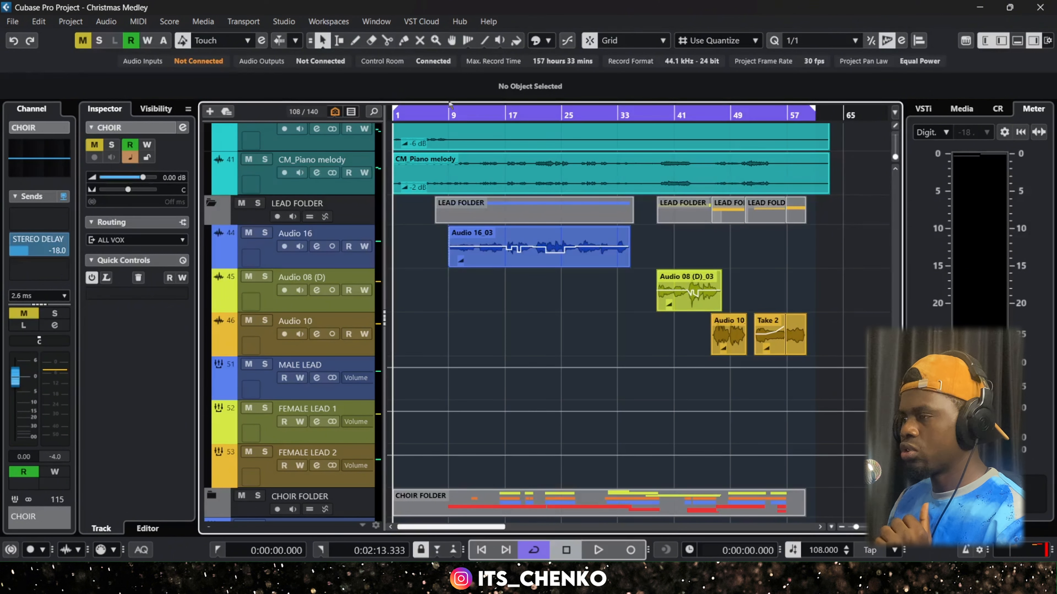
click(448, 118)
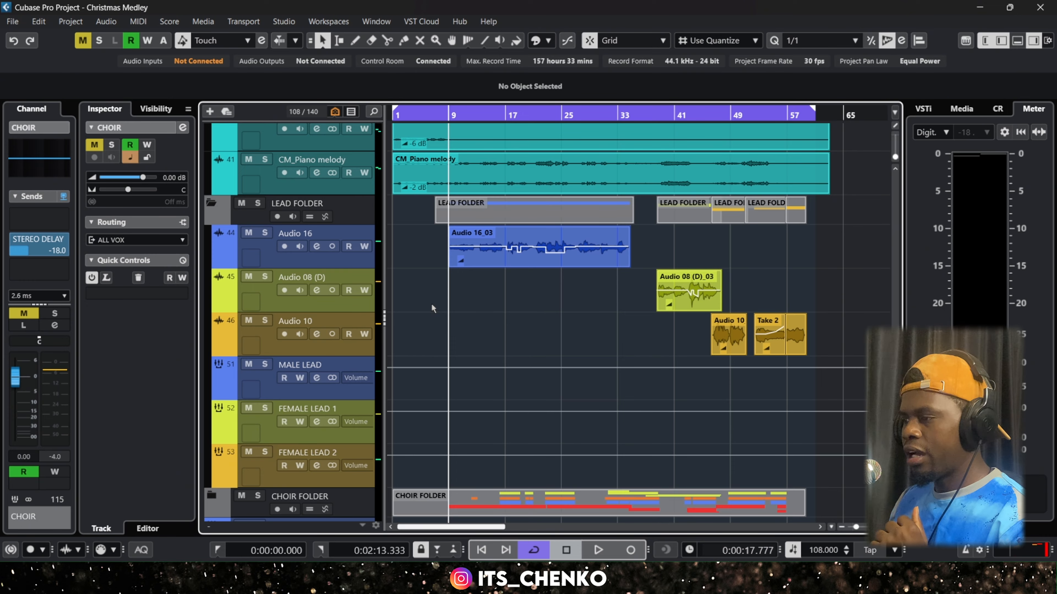
Step: Check the output routing of the Audio 16, Audio 08 (D) and Audio 10 tracks against the male and female lead group tracks
click(336, 261)
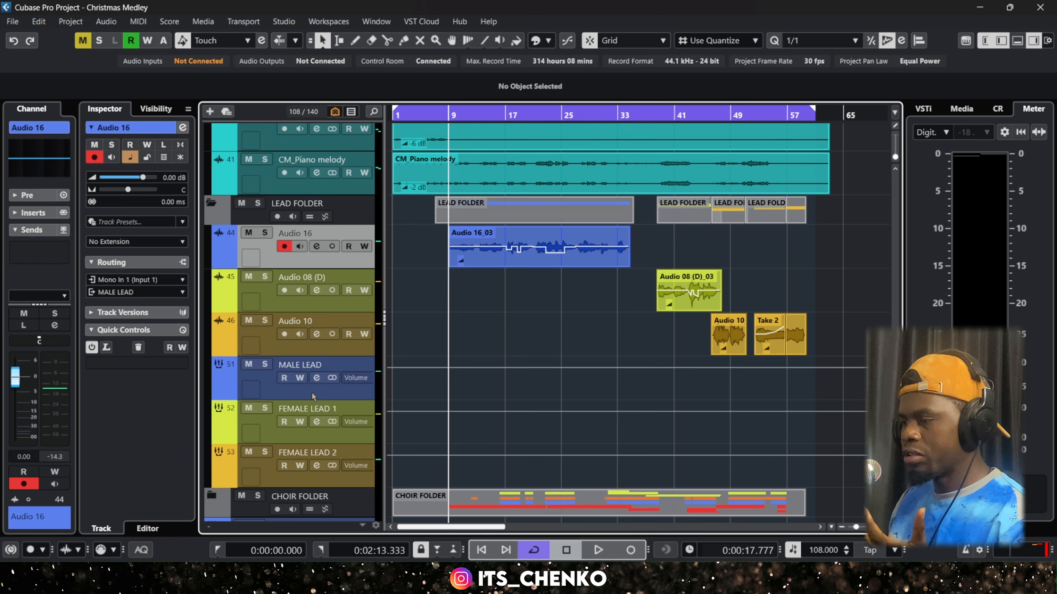
click(318, 442)
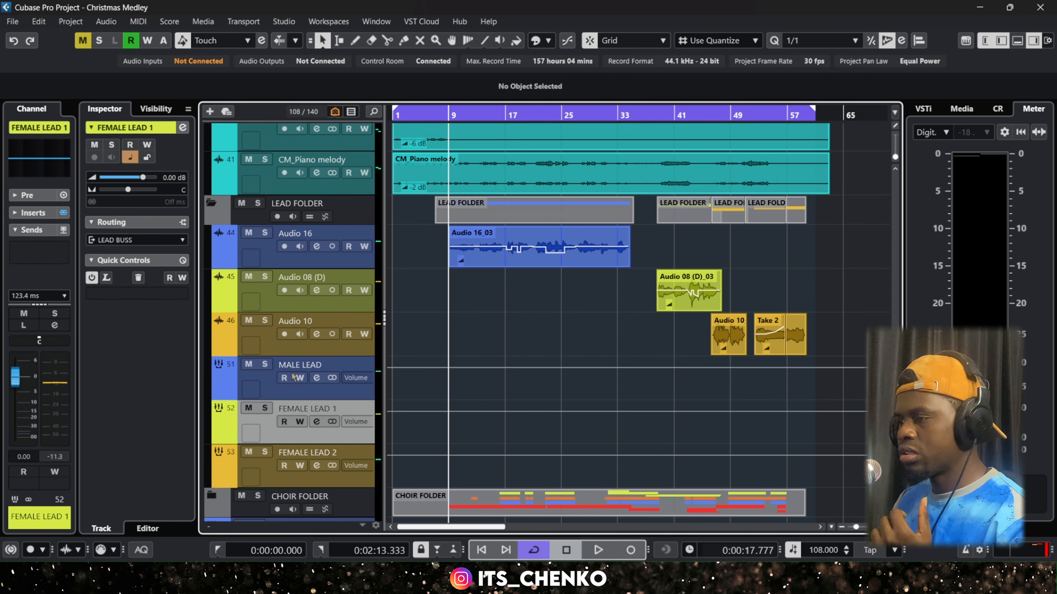
click(284, 395)
click(281, 309)
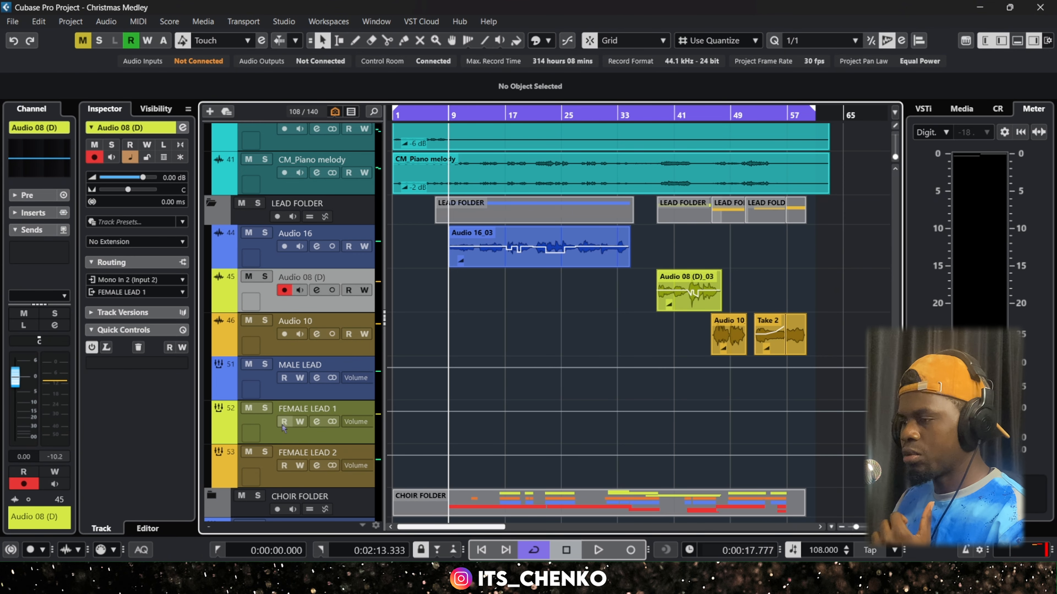
click(284, 435)
click(291, 348)
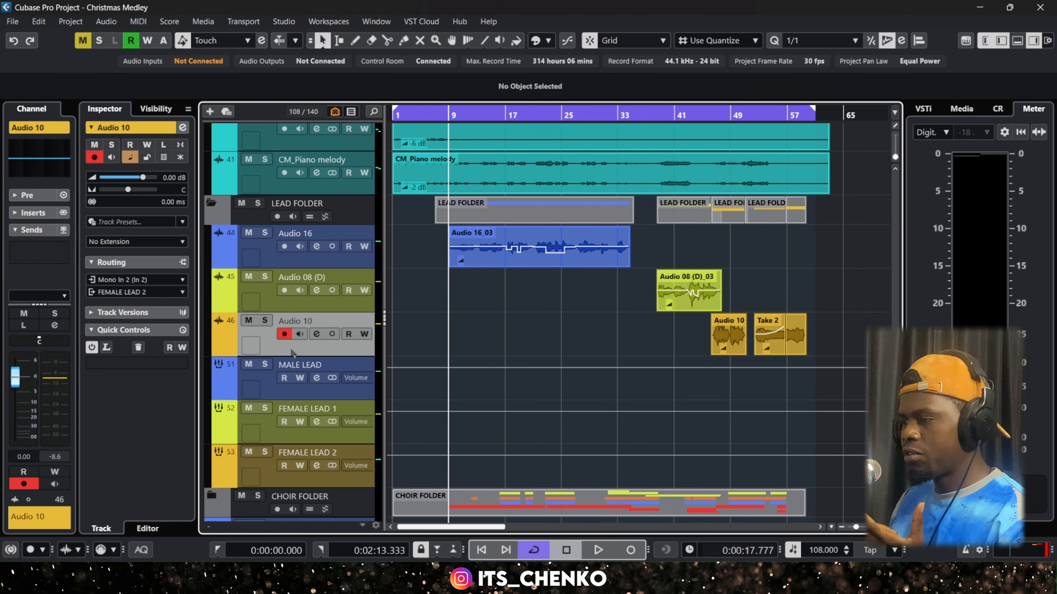
click(275, 479)
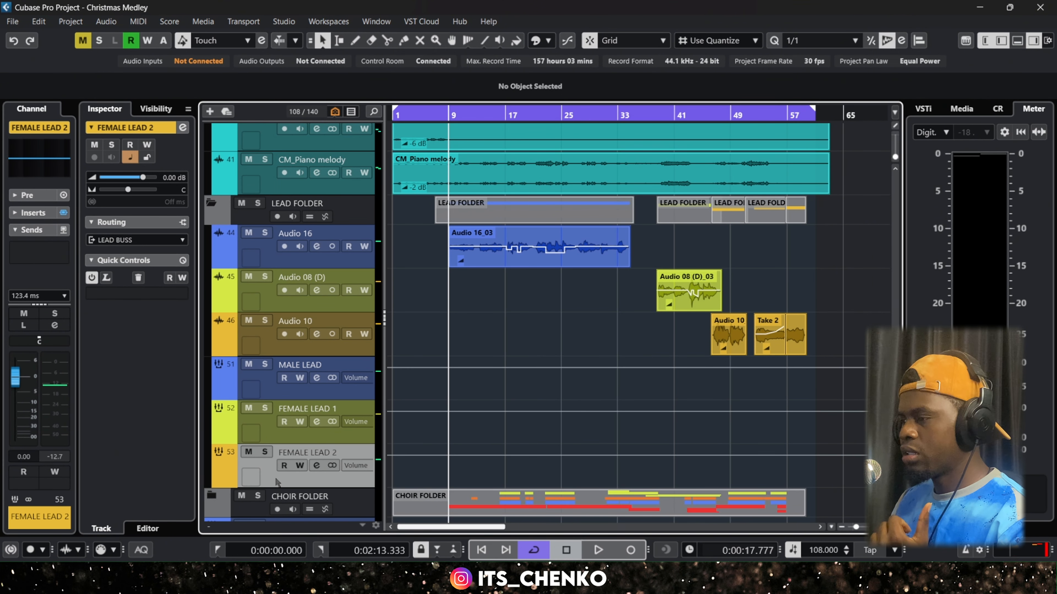
Step: Inspect the VariAudio pitch segments of the Audio 16_03 and Audio 08 (D)_03 events, closing the editor after each one
scroll(435, 306, up, 4)
scroll(435, 306, down, 5)
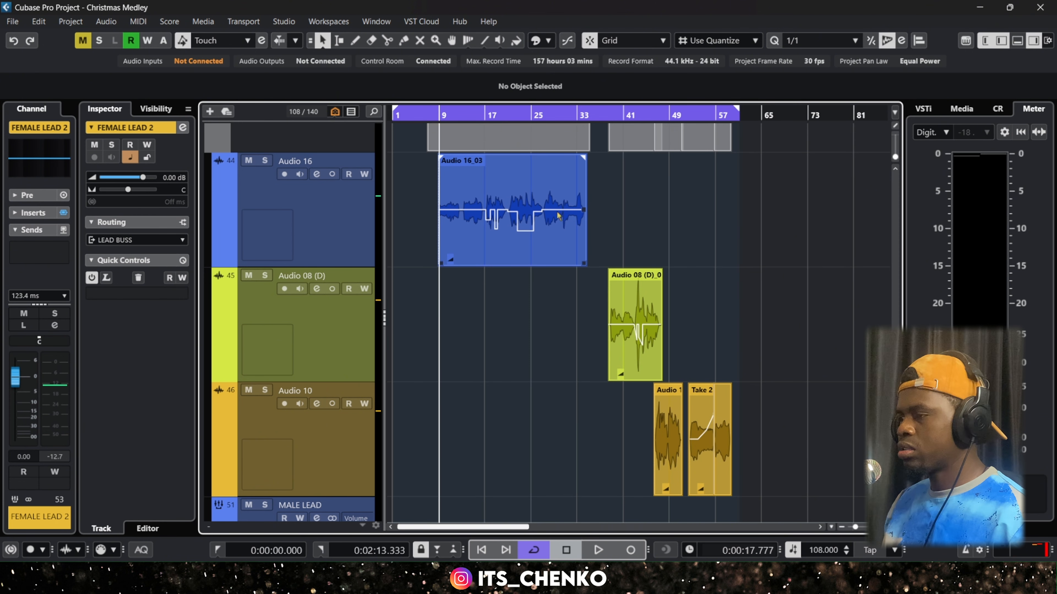
scroll(483, 311, down, 3)
click(491, 259)
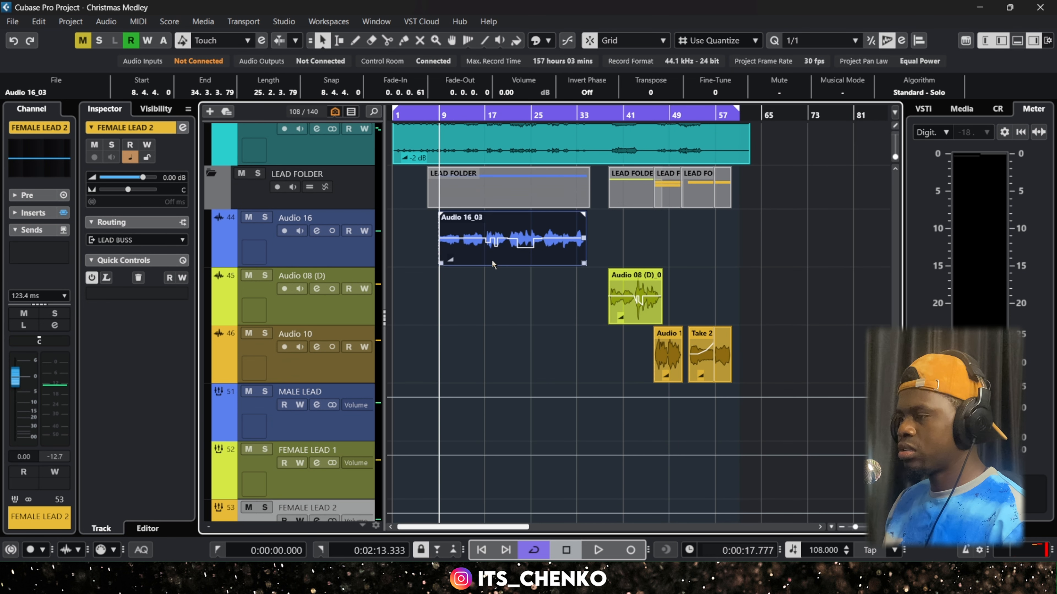
double_click(491, 259)
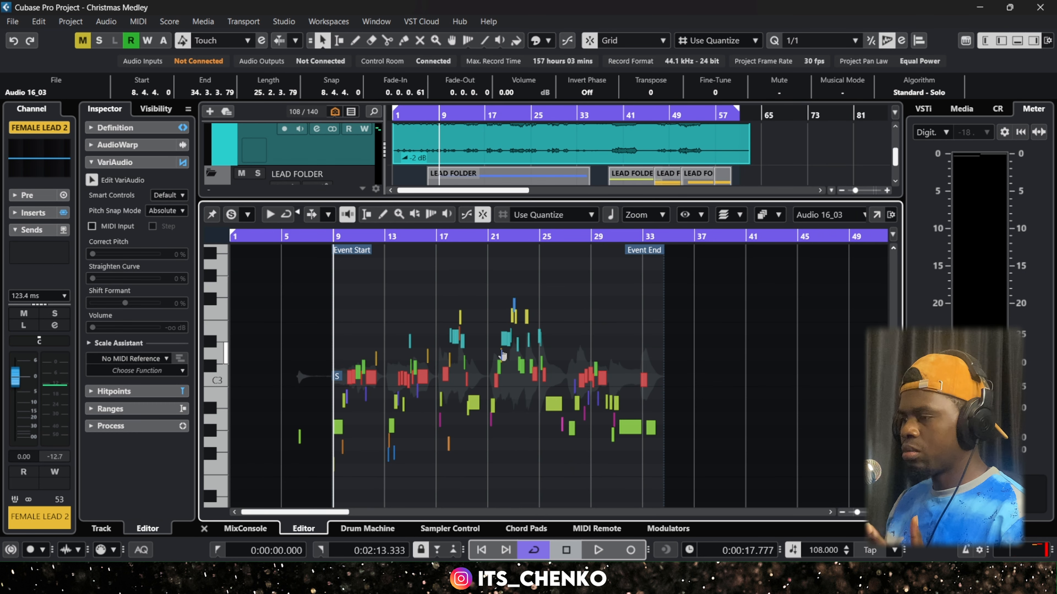
click(1017, 41)
double_click(631, 316)
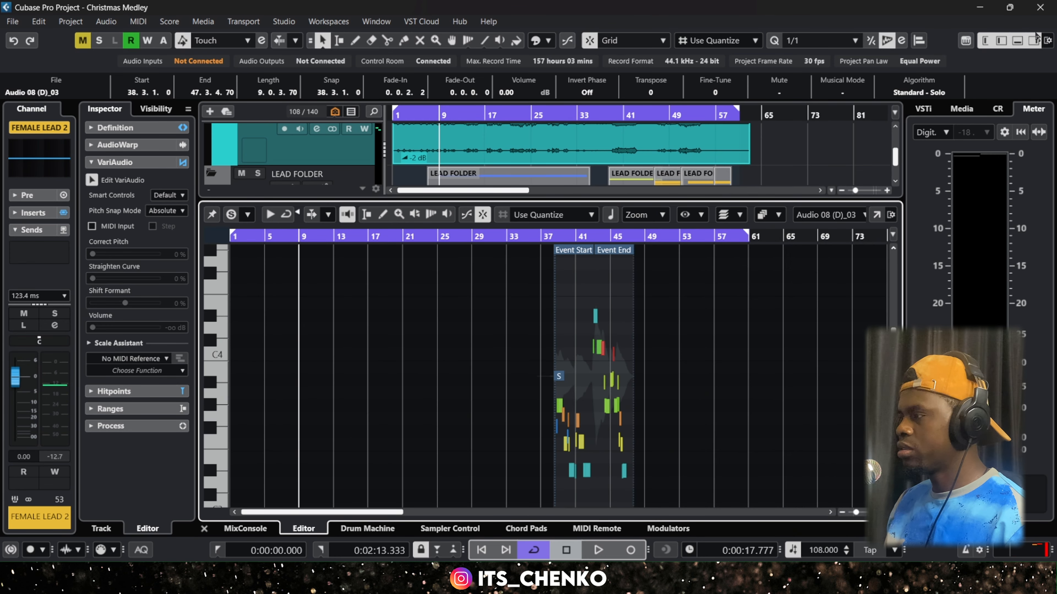
click(1018, 41)
Step: Select all events on the Audio 10 track, inspect their VariAudio pitch segments and close the editor
scroll(550, 358, up, 3)
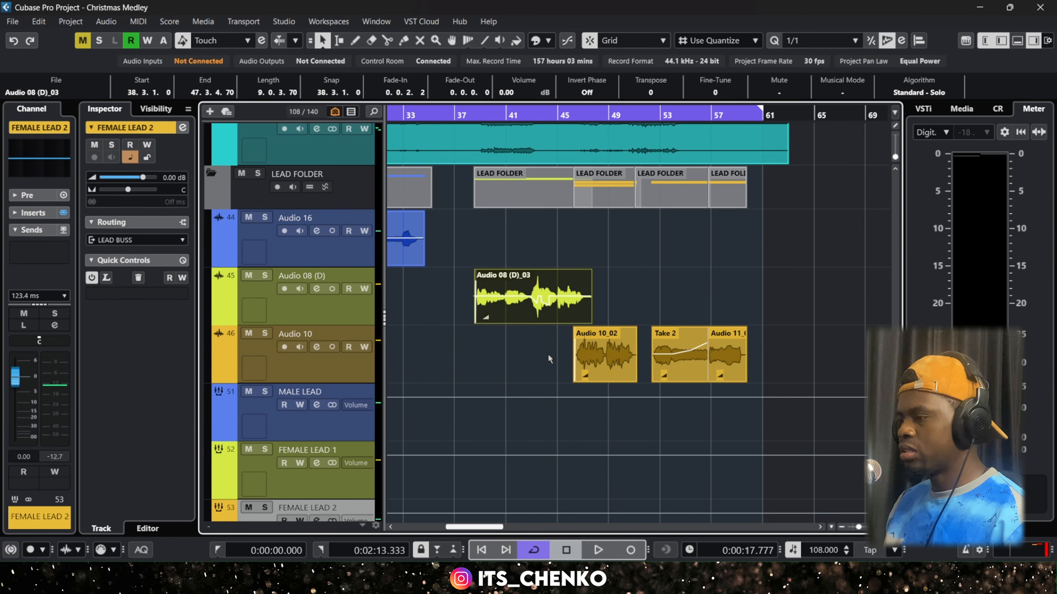
drag(549, 355, 847, 359)
double_click(592, 361)
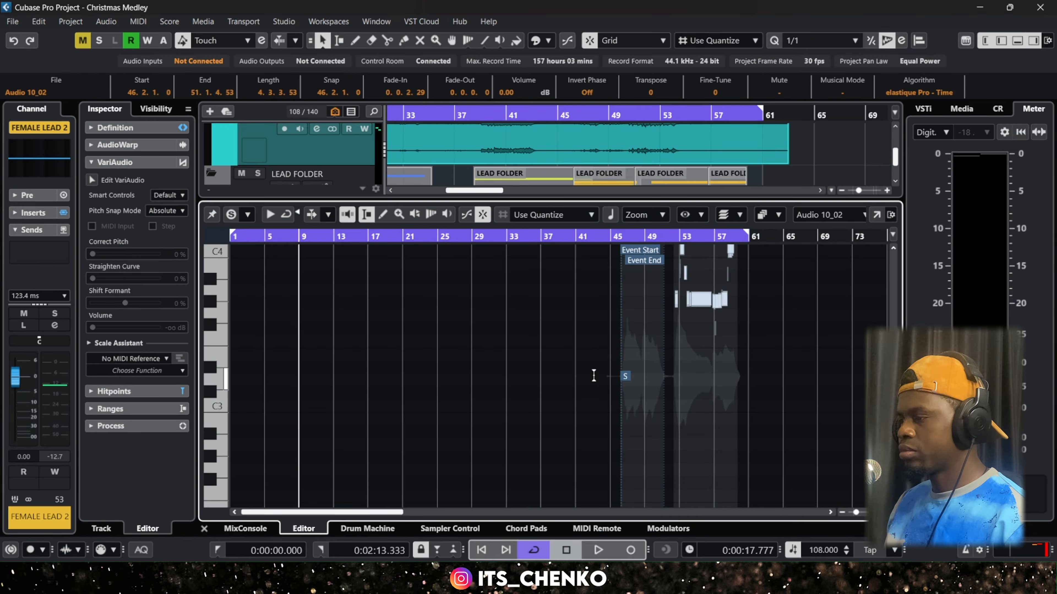
scroll(594, 375, down, 3)
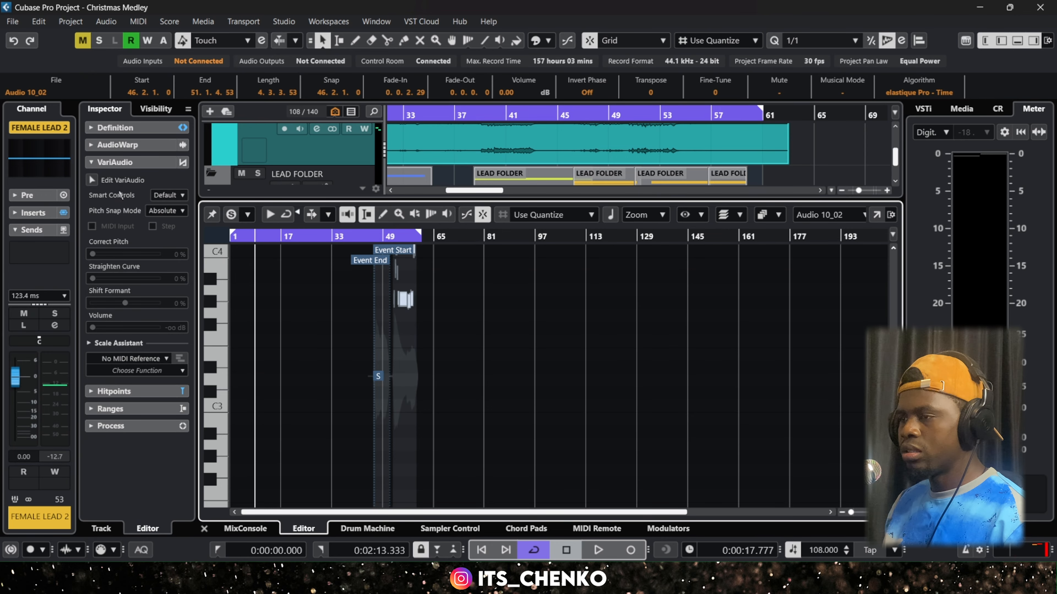
click(124, 165)
click(124, 164)
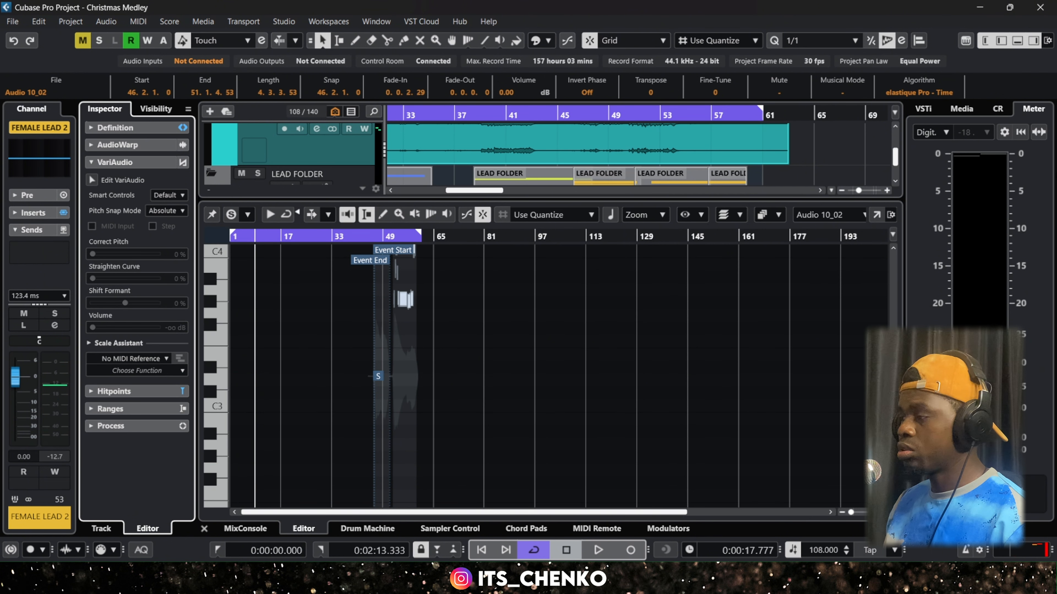
click(1017, 40)
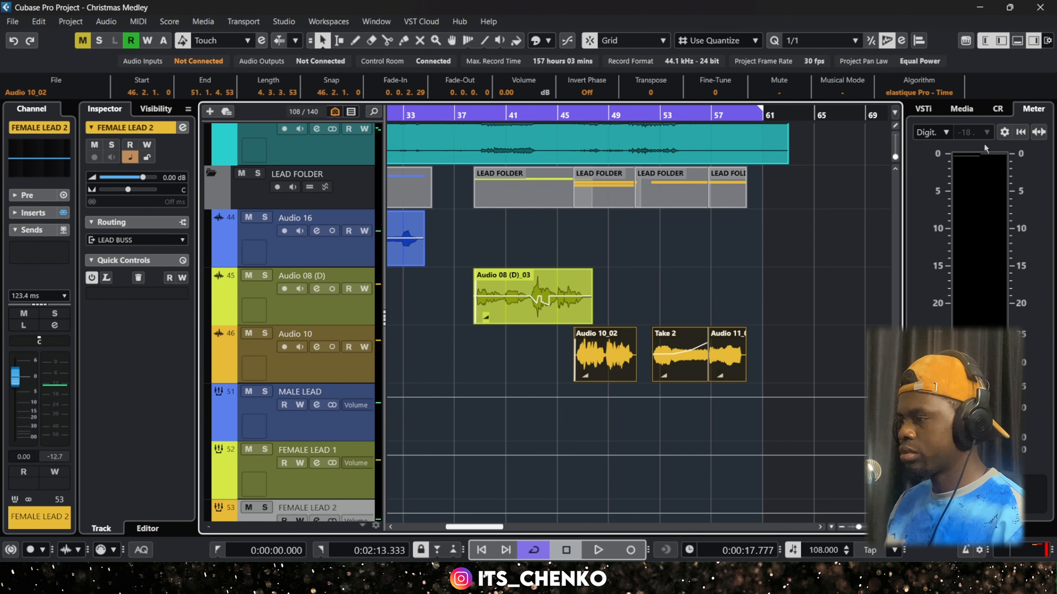
Step: Compare the channel routing of the Audio 16 track with that of the MALE LEAD group track
click(335, 255)
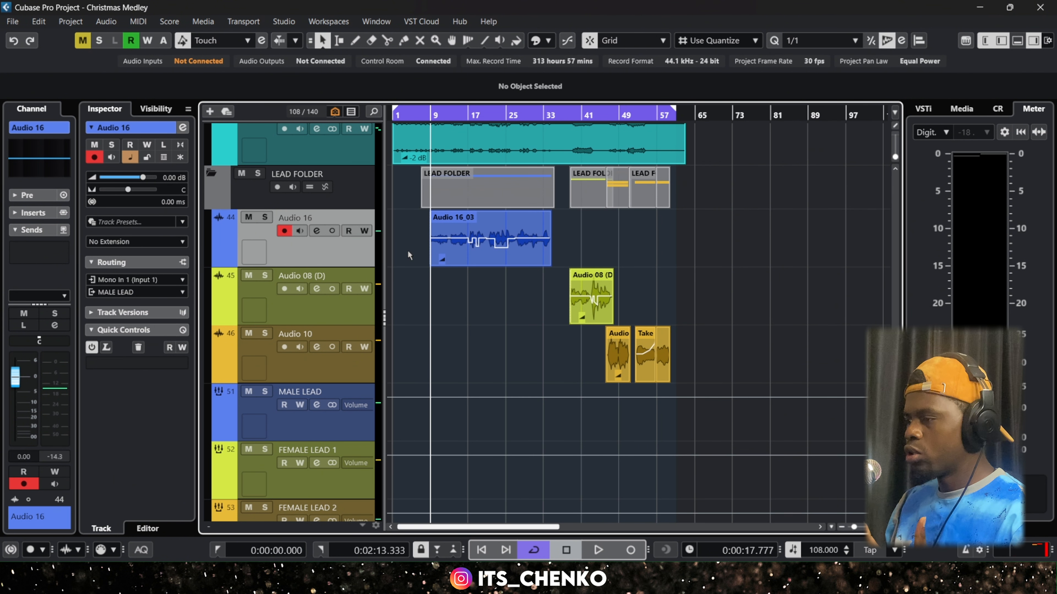
click(484, 257)
click(481, 331)
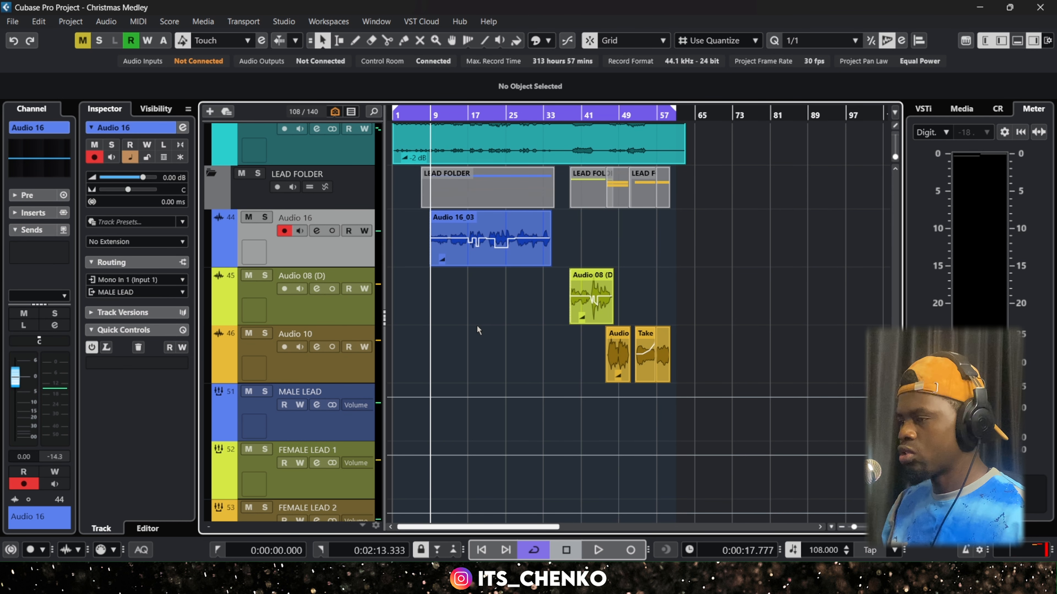
key(shift+g)
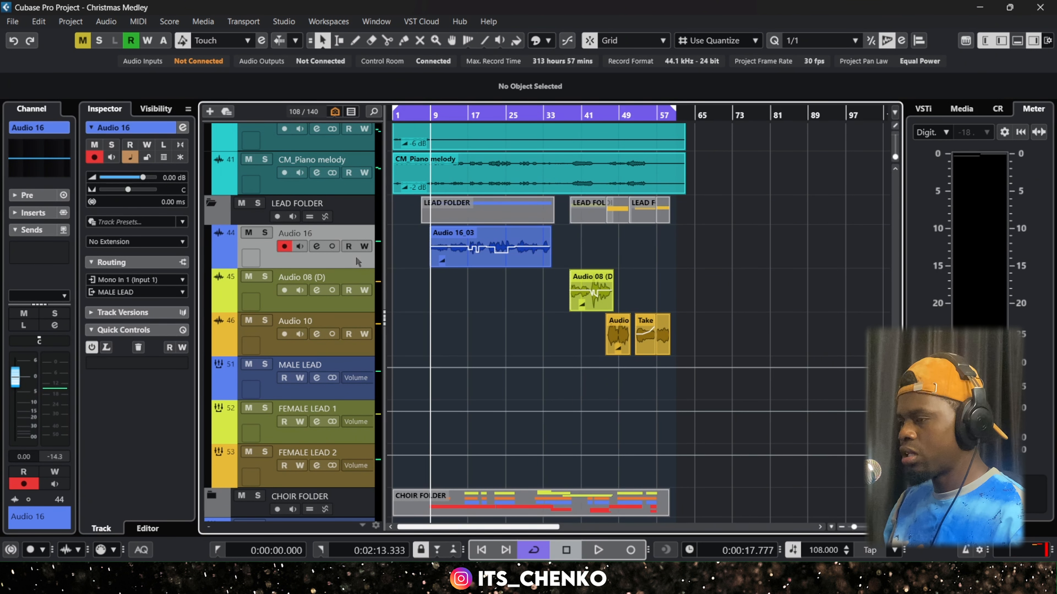
click(341, 396)
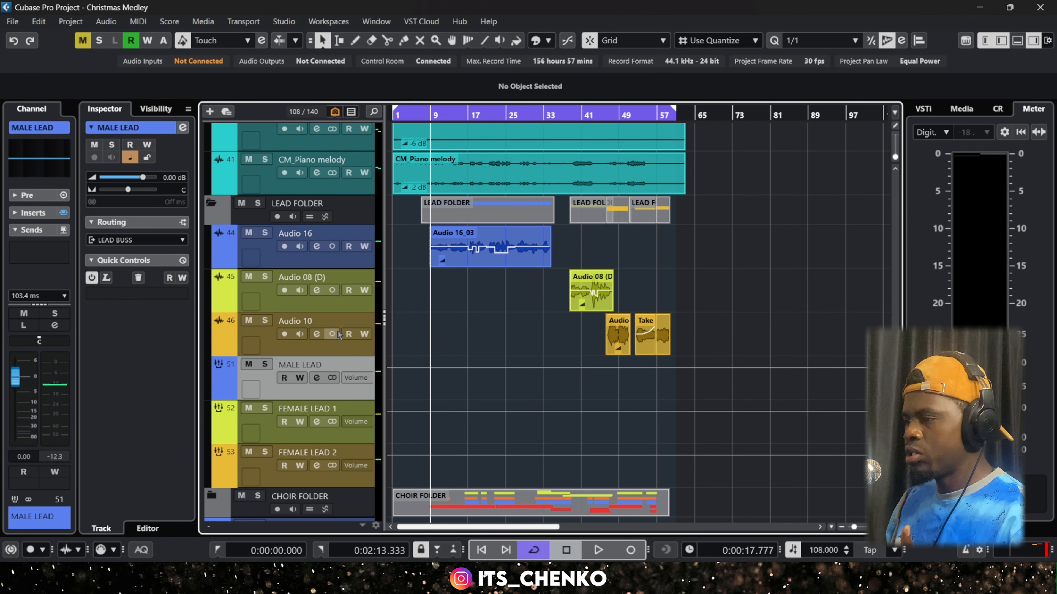
Step: Examine the volume curves drawn on the lead vocal events of Audio 16, Audio 08 (D) and Audio 10
key(h)
key(h)
key(shift+h)
key(shift+h)
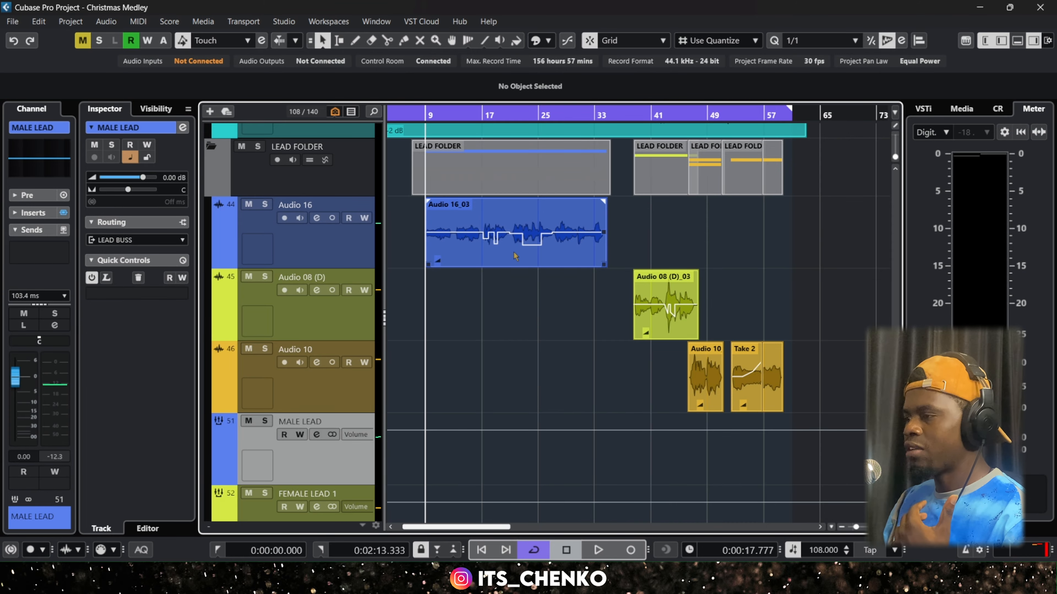
scroll(703, 366, up, 3)
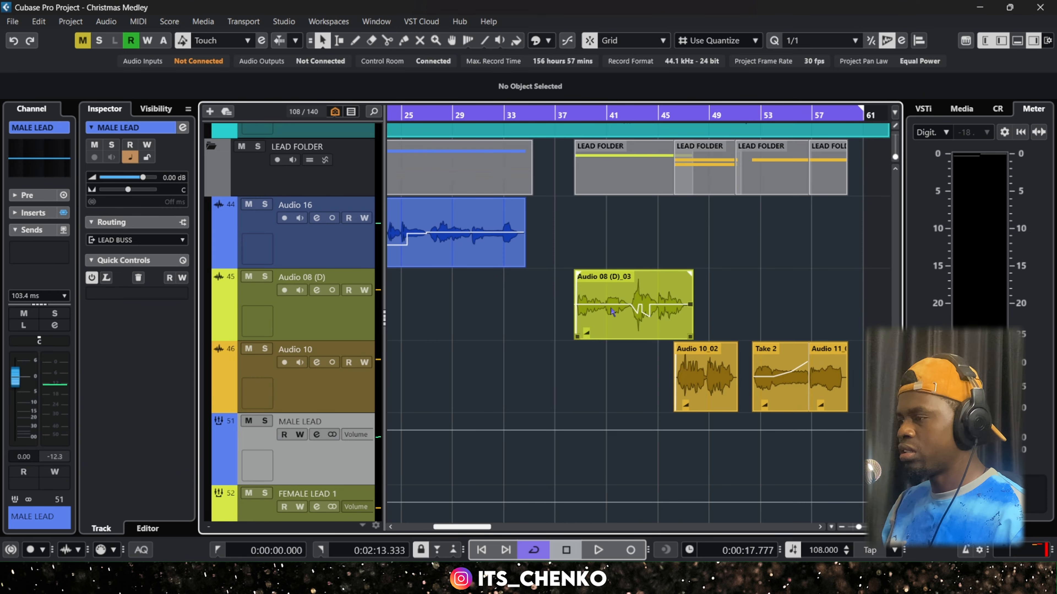
scroll(816, 378, up, 2)
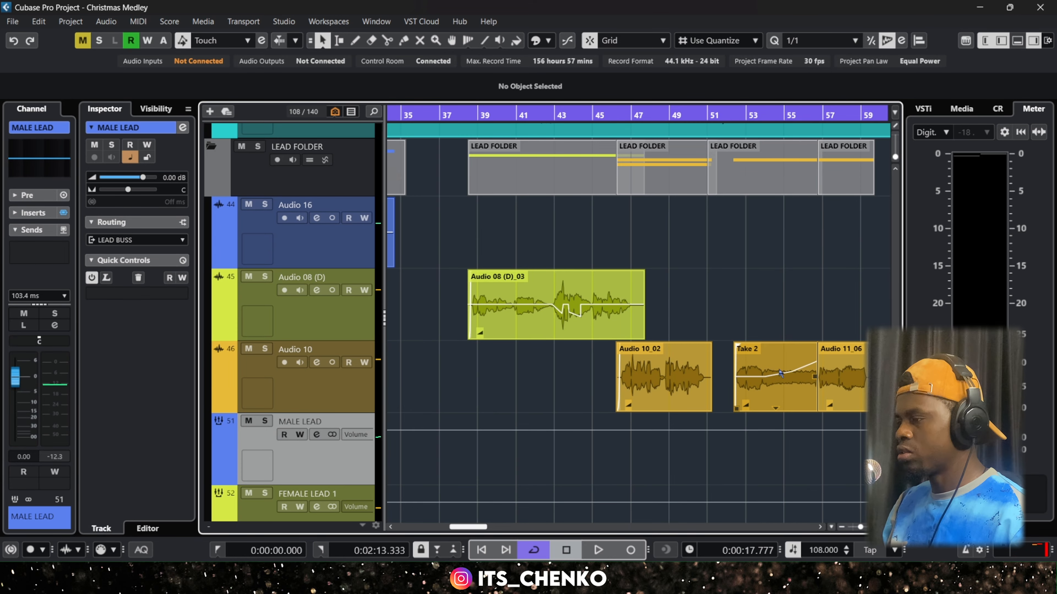
scroll(781, 374, down, 6)
scroll(483, 241, up, 1)
Step: Open Audio 16_03 for editing, activate Edit VariAudio, review its pitch segments and close the editor
double_click(495, 246)
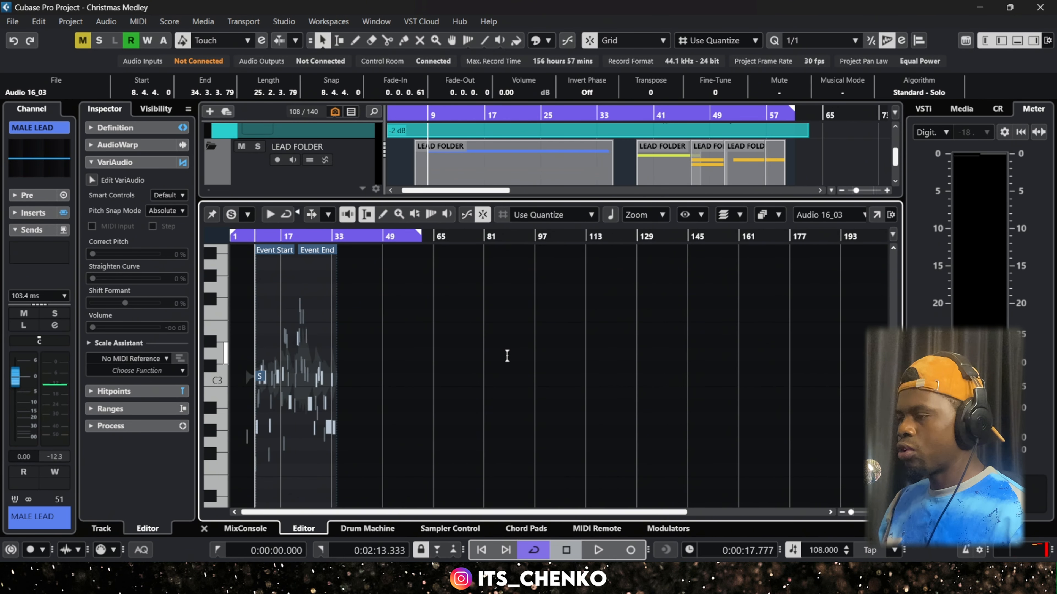
scroll(499, 361, down, 1)
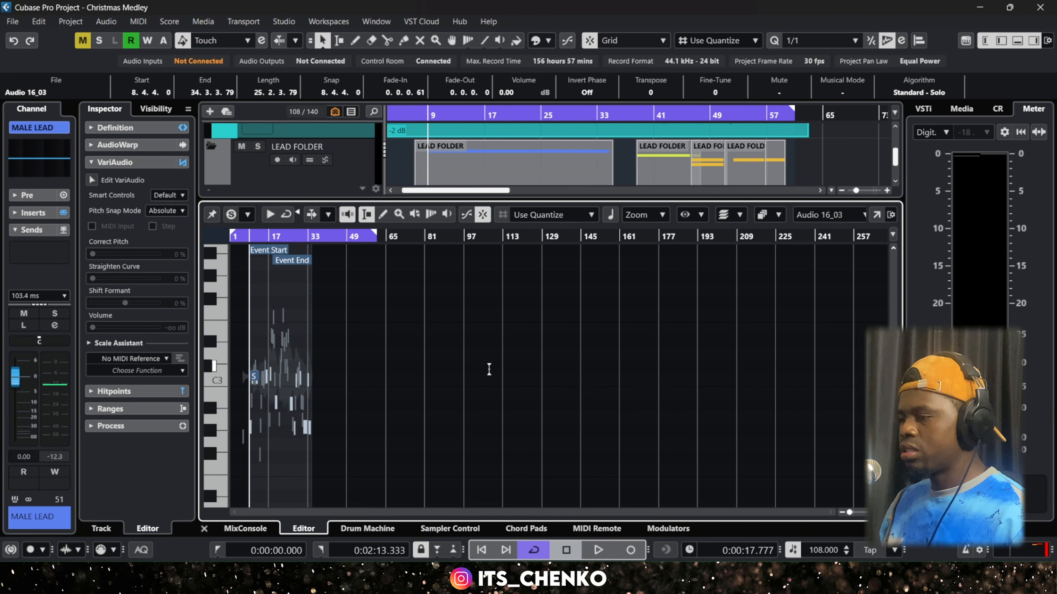
scroll(355, 371, up, 5)
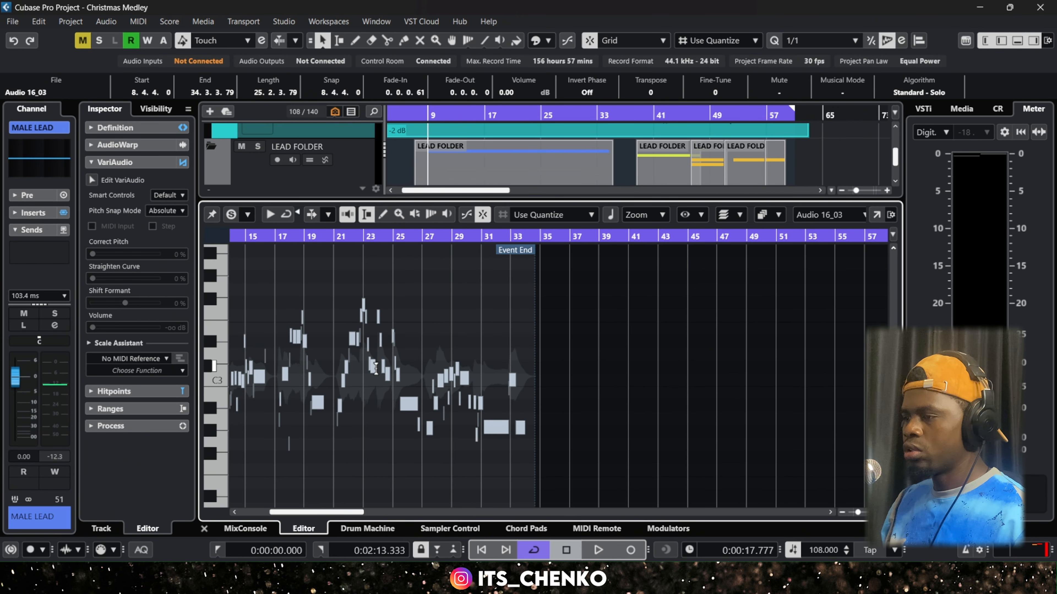
click(92, 180)
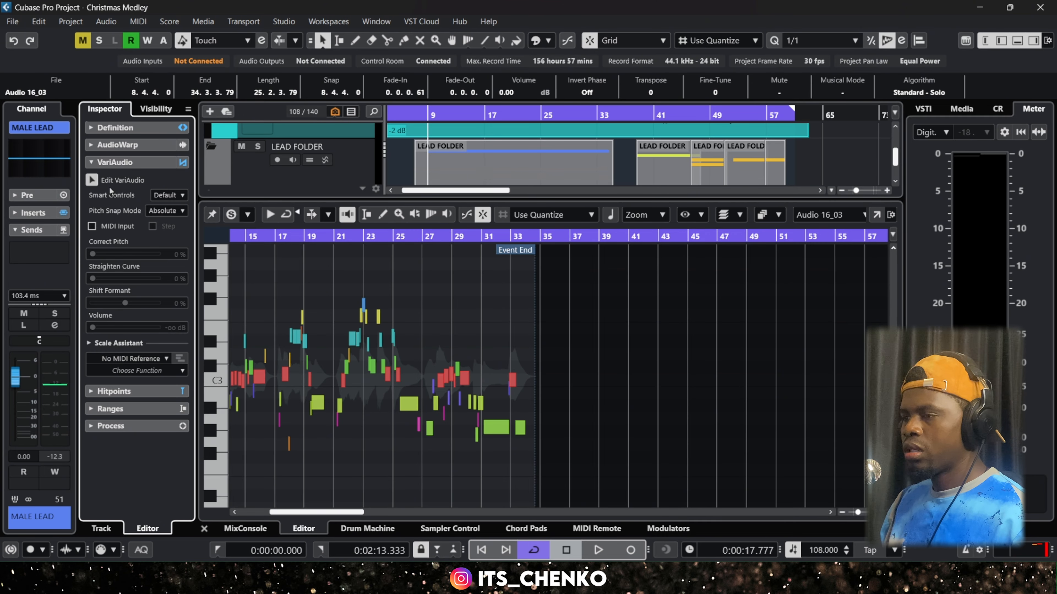
scroll(524, 384, down, 1)
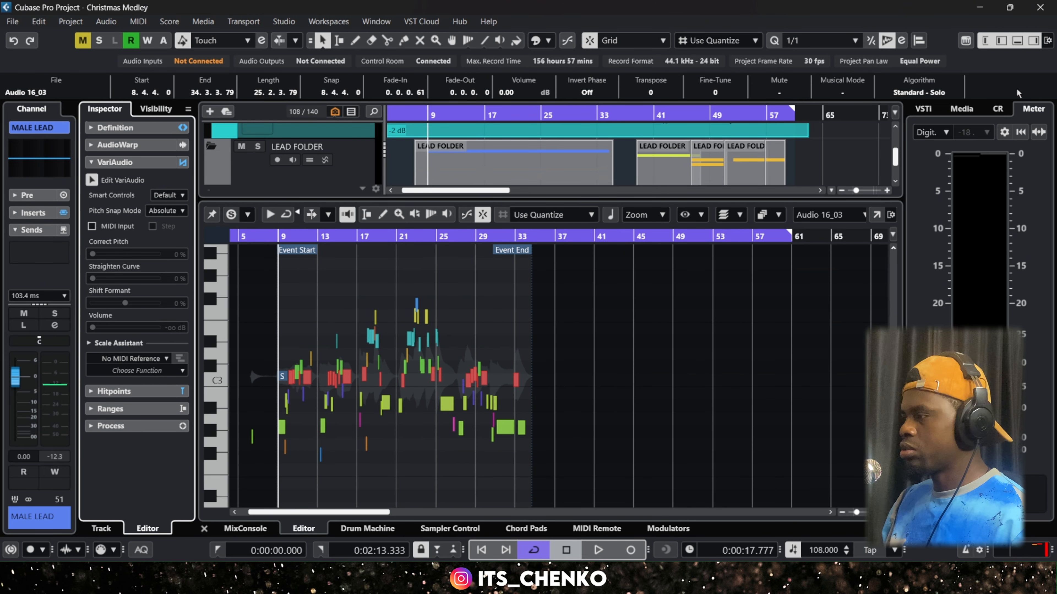
click(1016, 40)
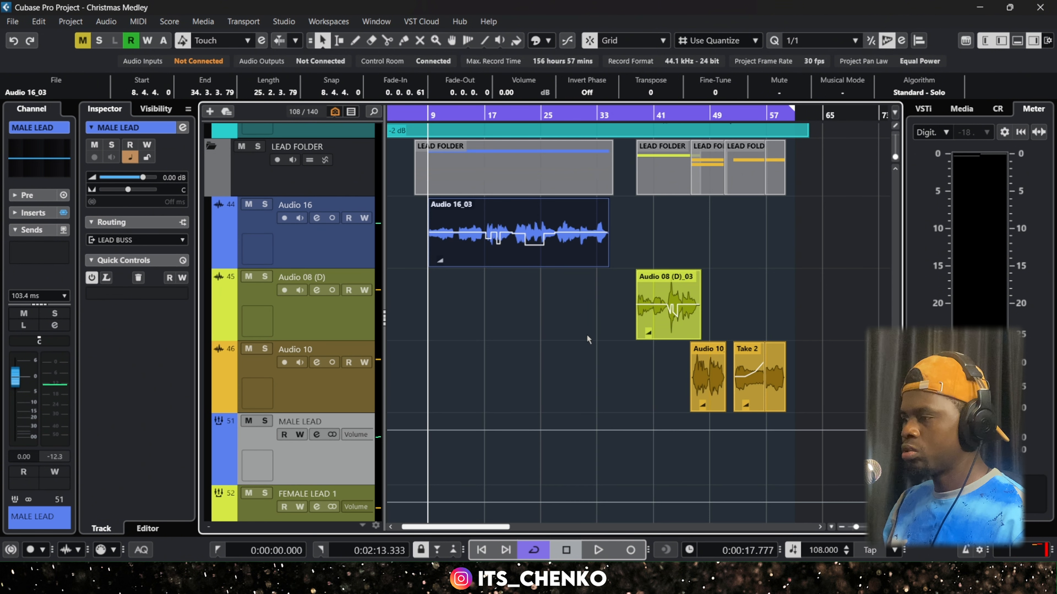
Step: Expand the channel inserts and compare those of the Audio 16, Audio 08 (D) and Audio 10 tracks with the MALE LEAD group
scroll(434, 267, down, 1)
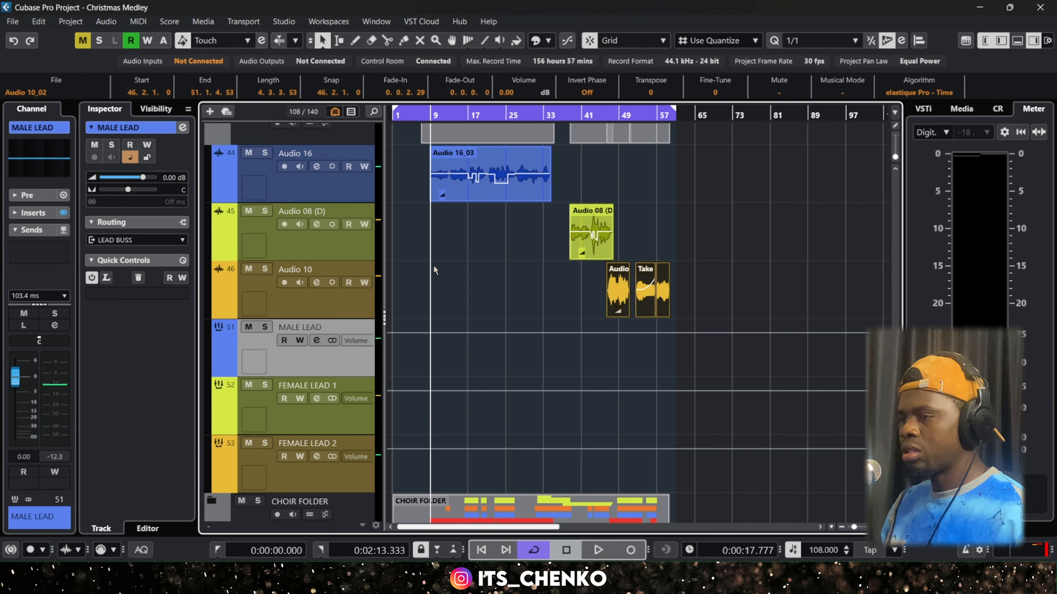
scroll(433, 270, down, 1)
click(300, 211)
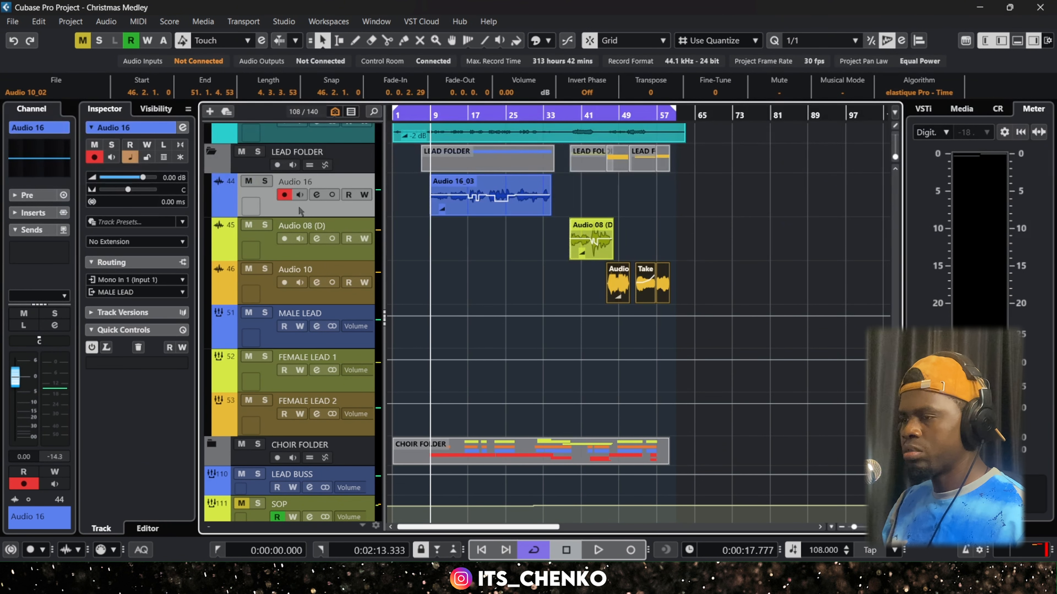
click(38, 213)
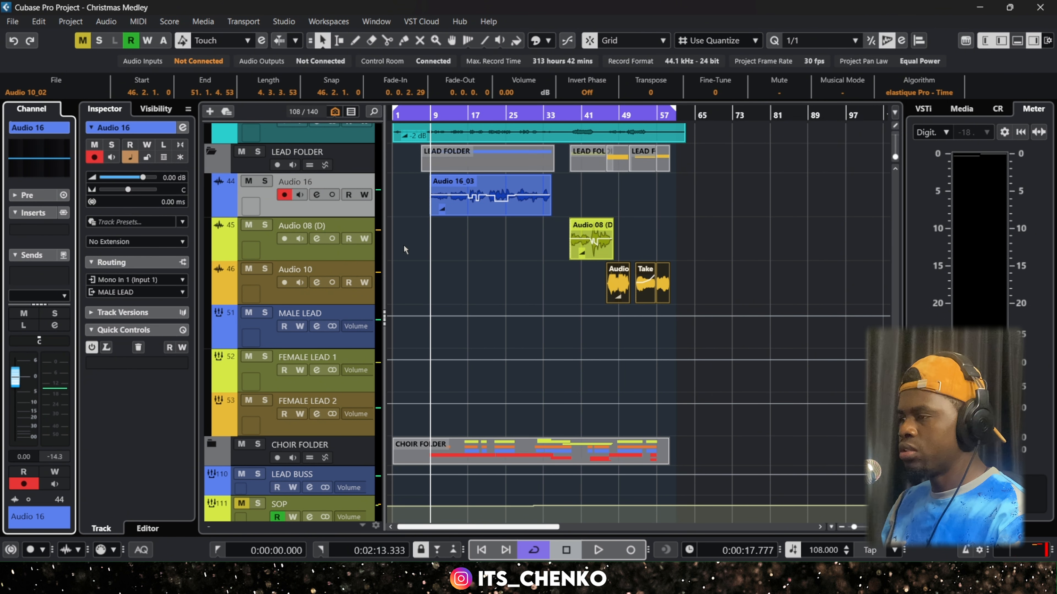
key(Down)
key(Down)
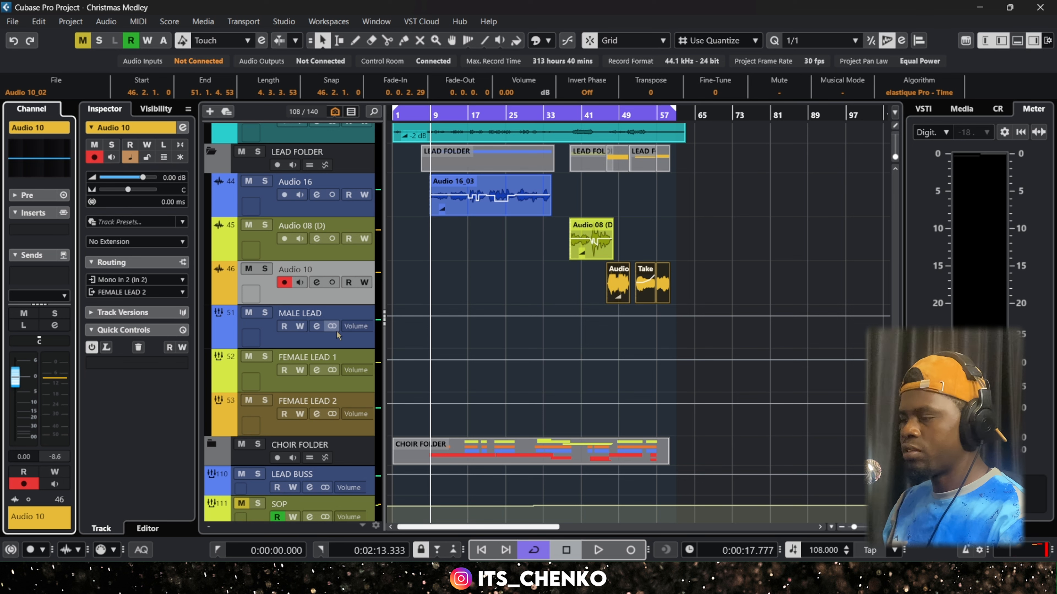
click(332, 344)
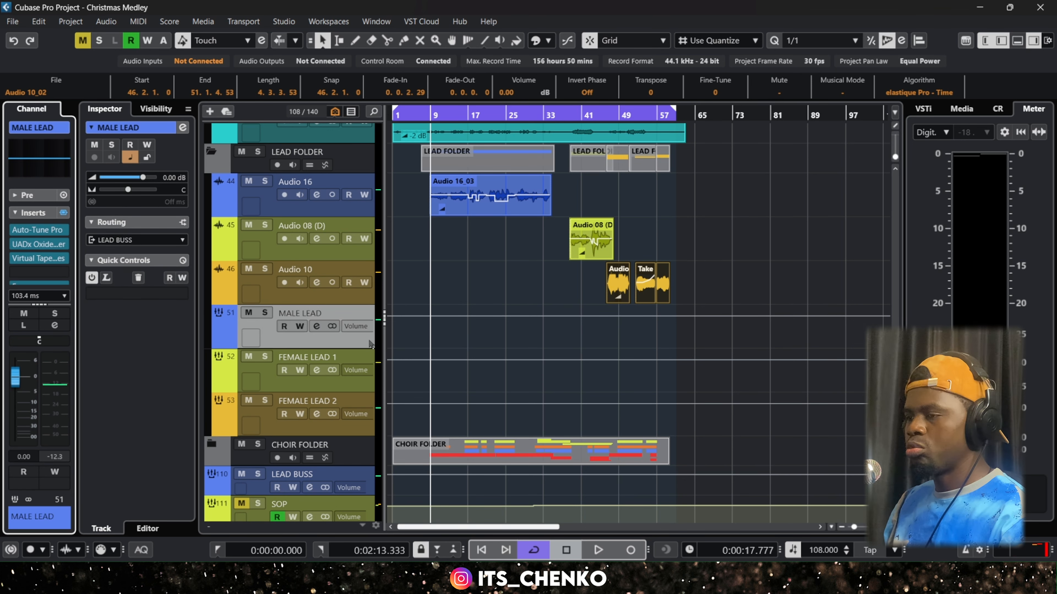
Step: Play the mix from bar 9 to hear the Audio 16 male lead in context
scroll(427, 291, down, 8)
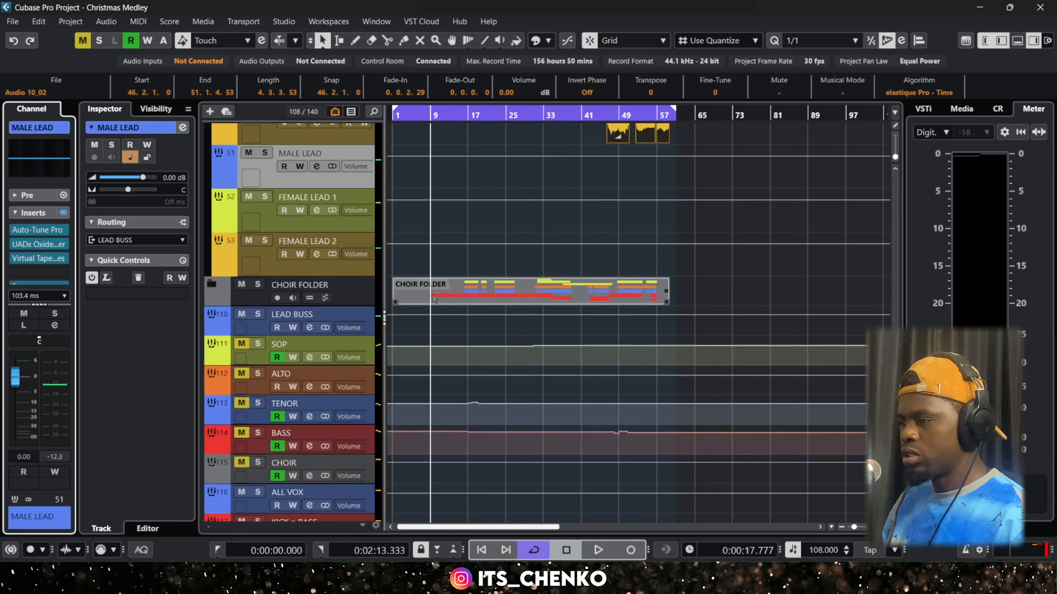
scroll(437, 291, up, 8)
key(space)
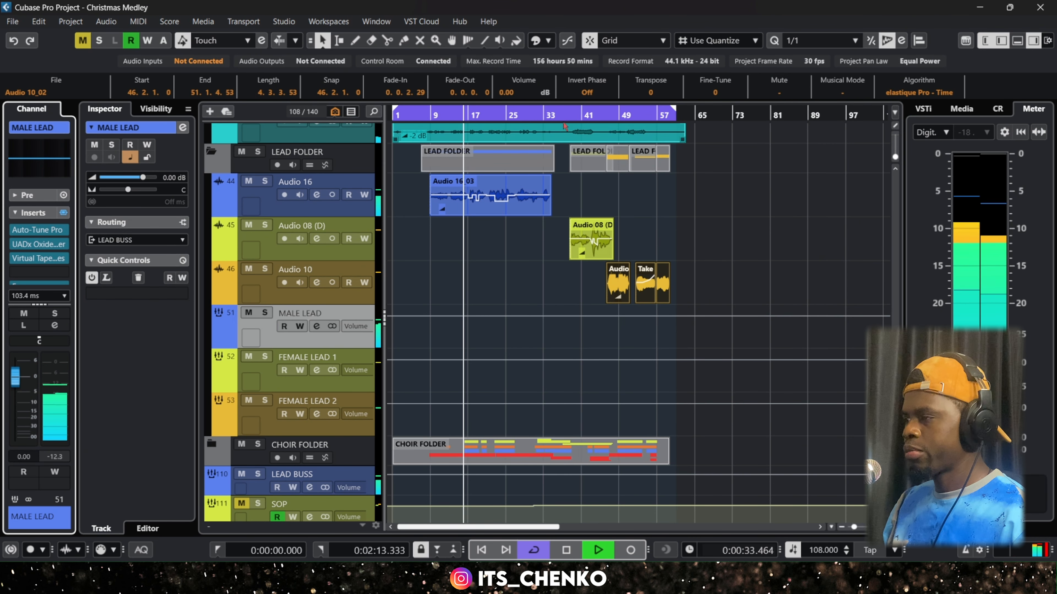
Step: Play the mix from the start of Audio 08 (D)_03 through the Audio 10 track's events, and stop playback
click(572, 116)
key(space)
key(space)
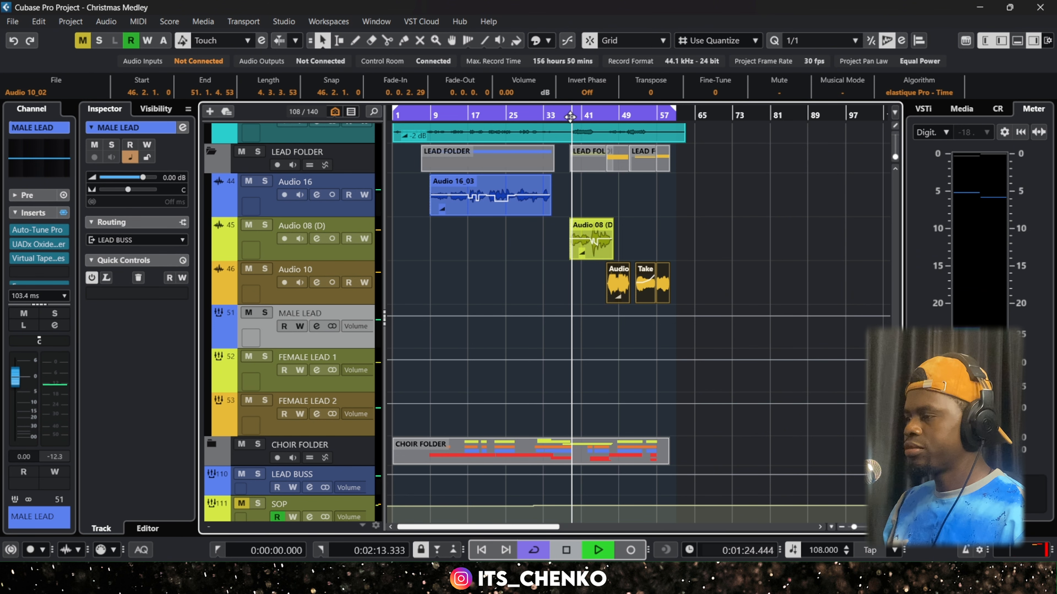
scroll(591, 255, up, 3)
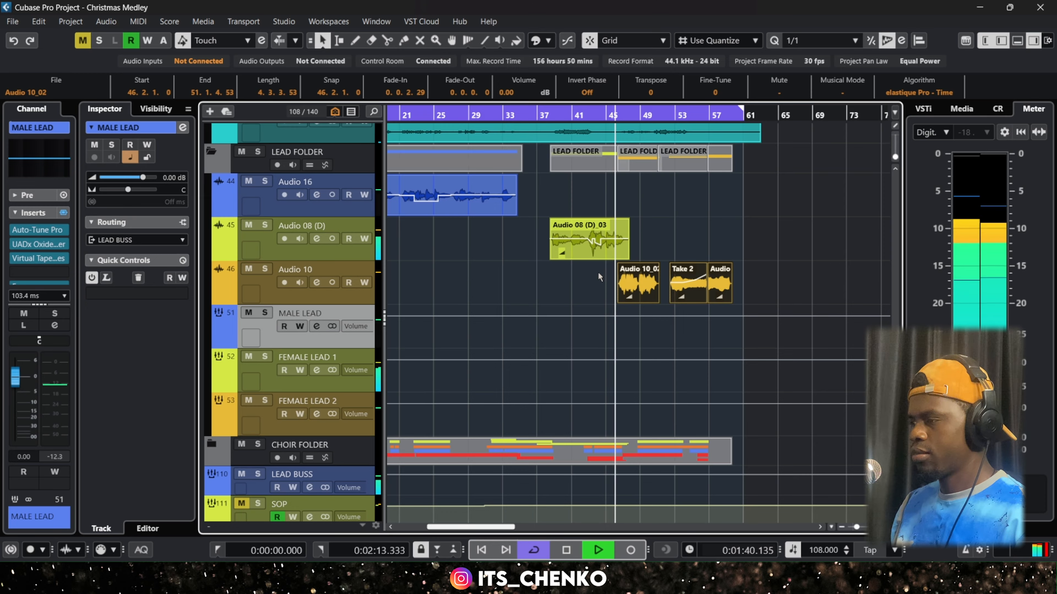
click(630, 287)
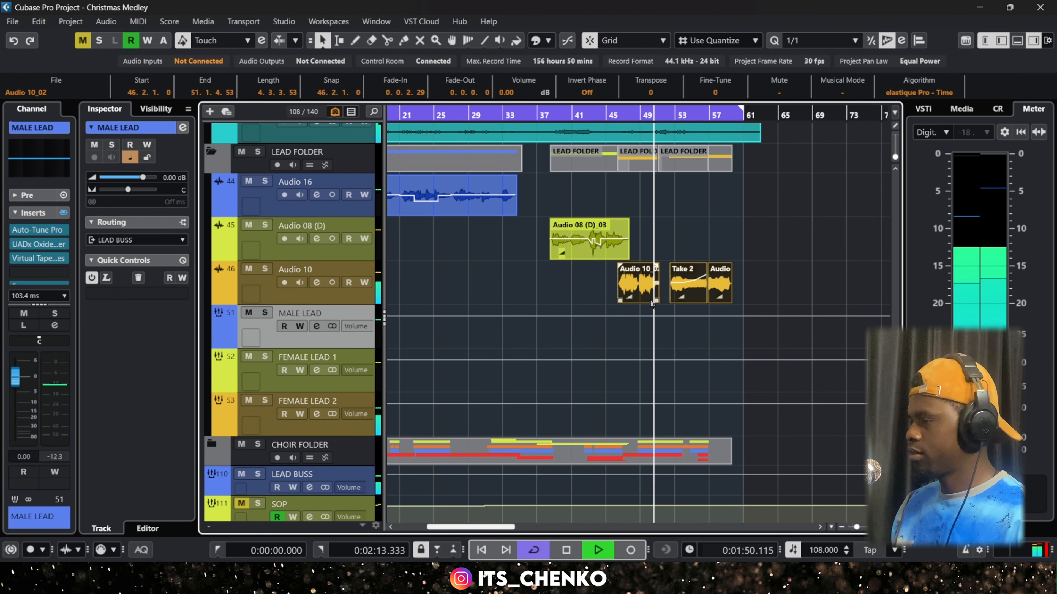
key(h)
key(h)
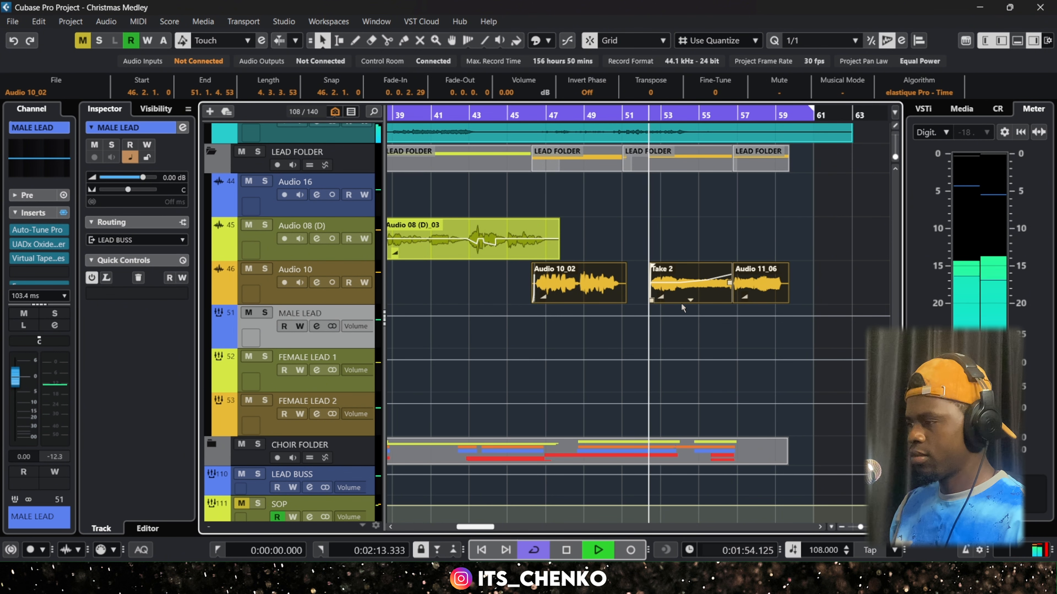
key(g)
key(g)
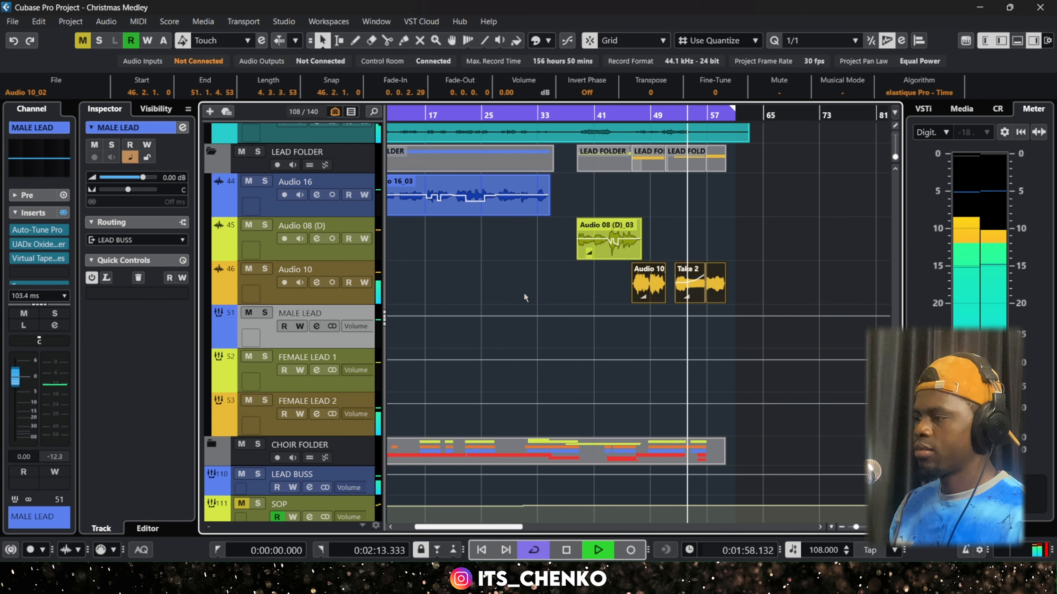
key(space)
key(g)
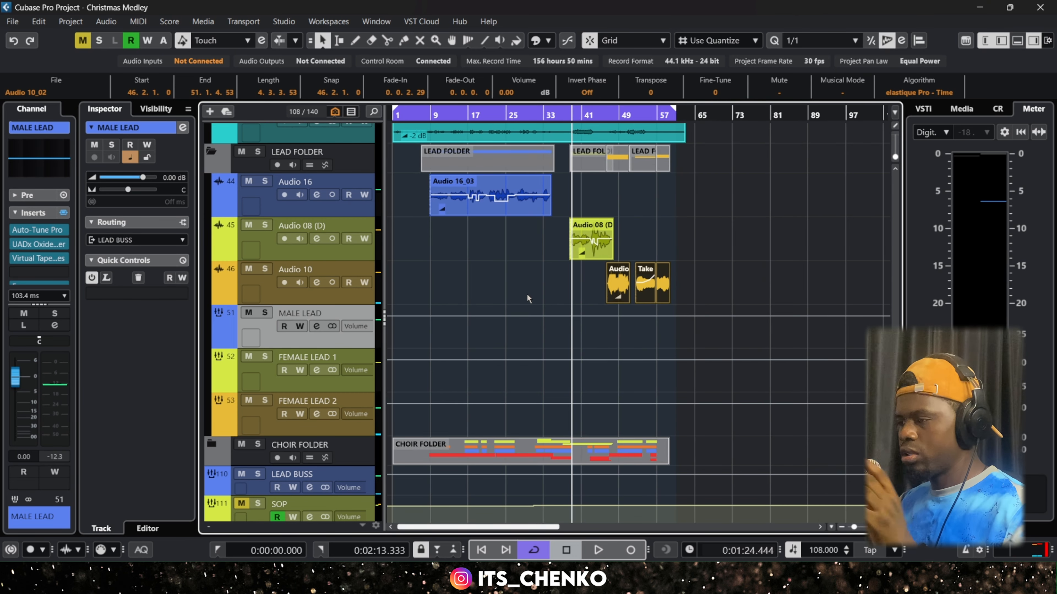
Step: Select the MALE LEAD, FEMALE LEAD 1 and FEMALE LEAD 2 groups, and mute the PING PONG DELAY effect channel in the MixConsole
shift+click(285, 431)
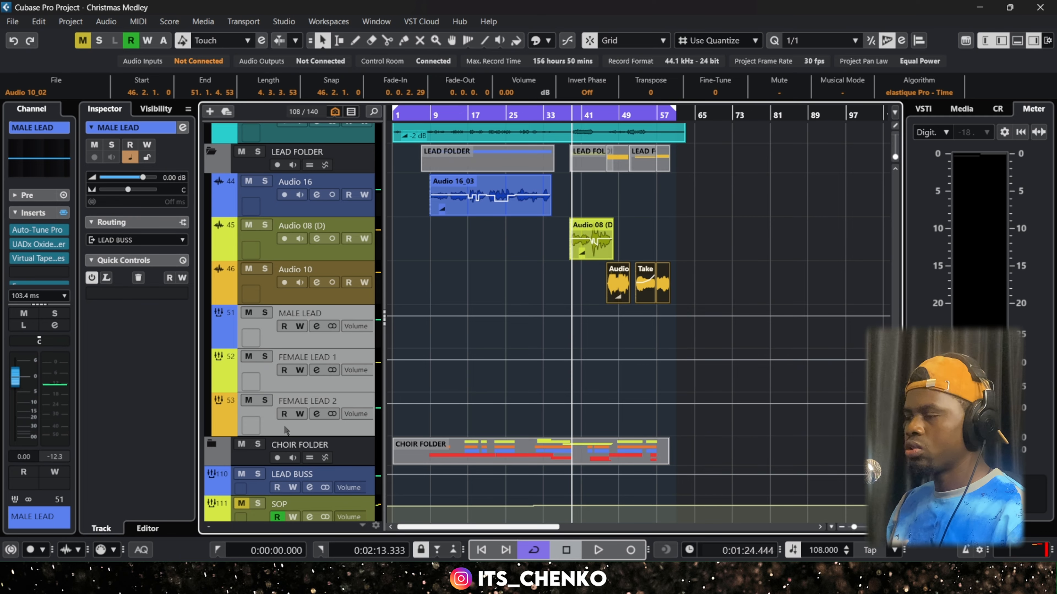
key(F3)
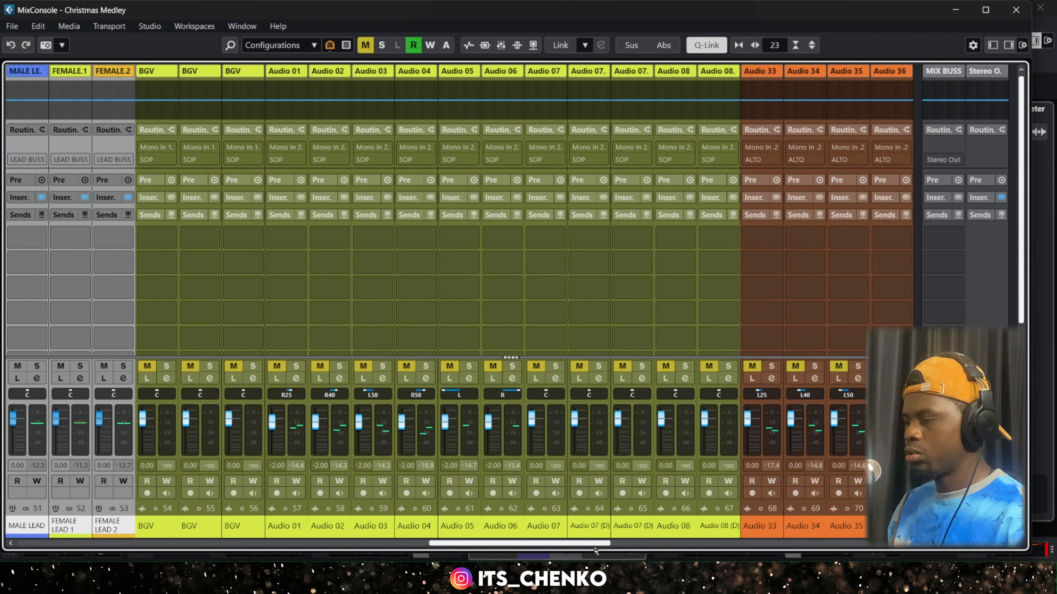
key(F3)
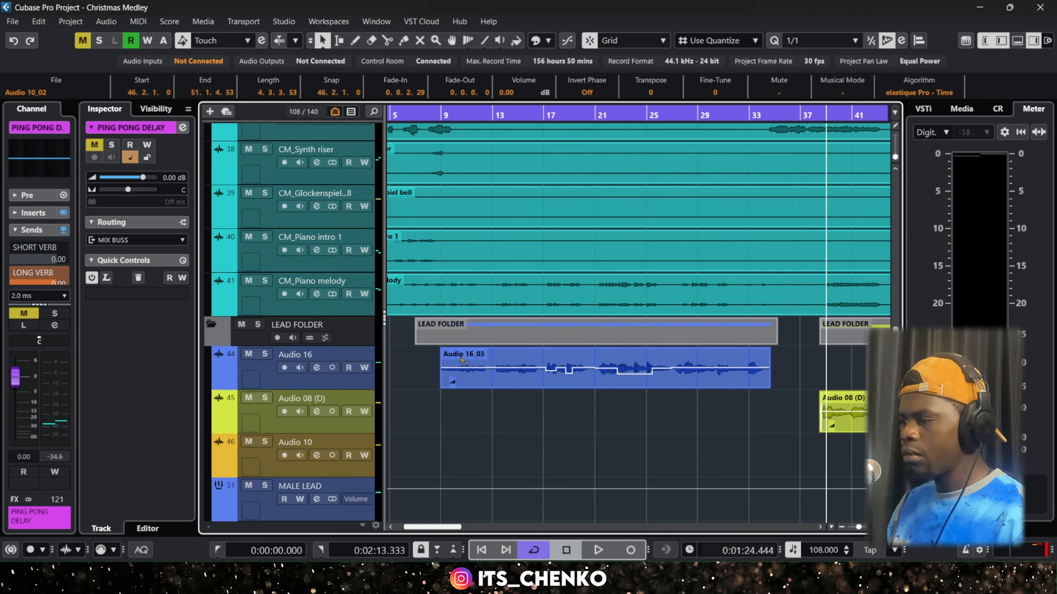
Step: Play from bar 9, solo the MALE LEAD group to hear it alone, and stop playback
click(443, 117)
key(space)
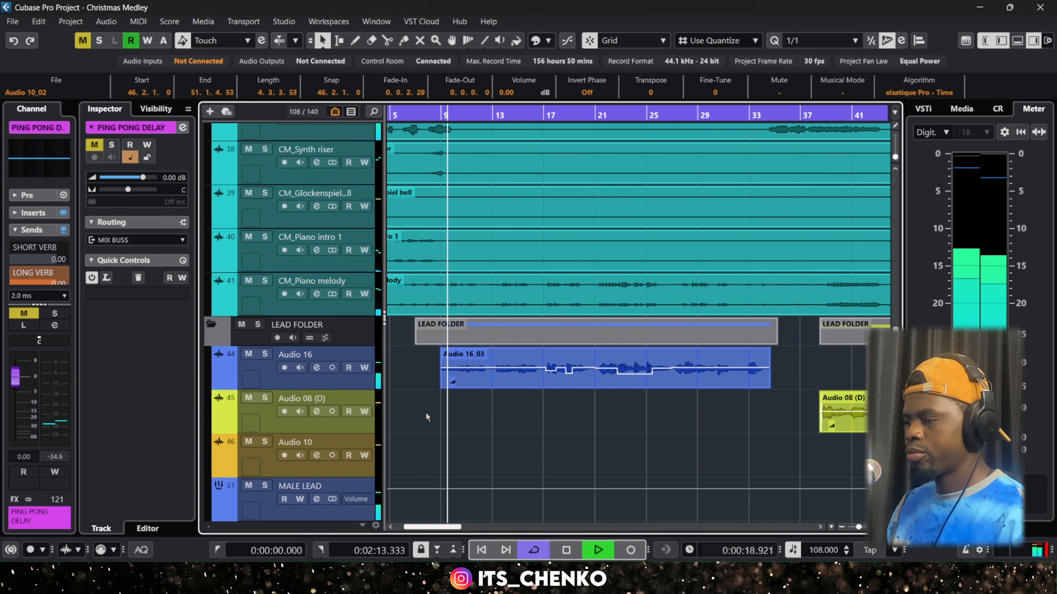
scroll(460, 412, down, 4)
click(265, 325)
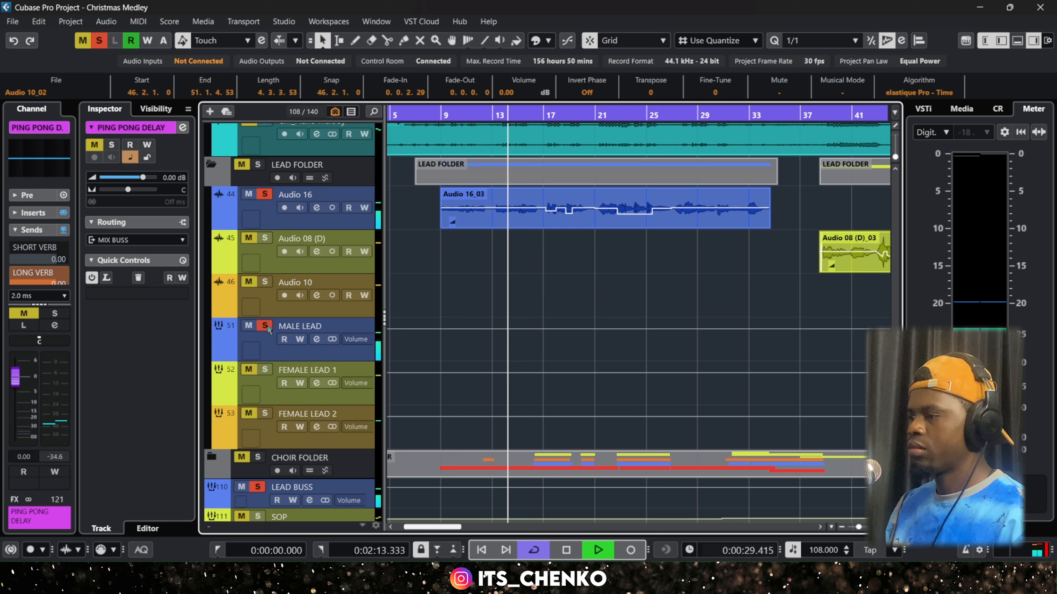
scroll(528, 256, down, 2)
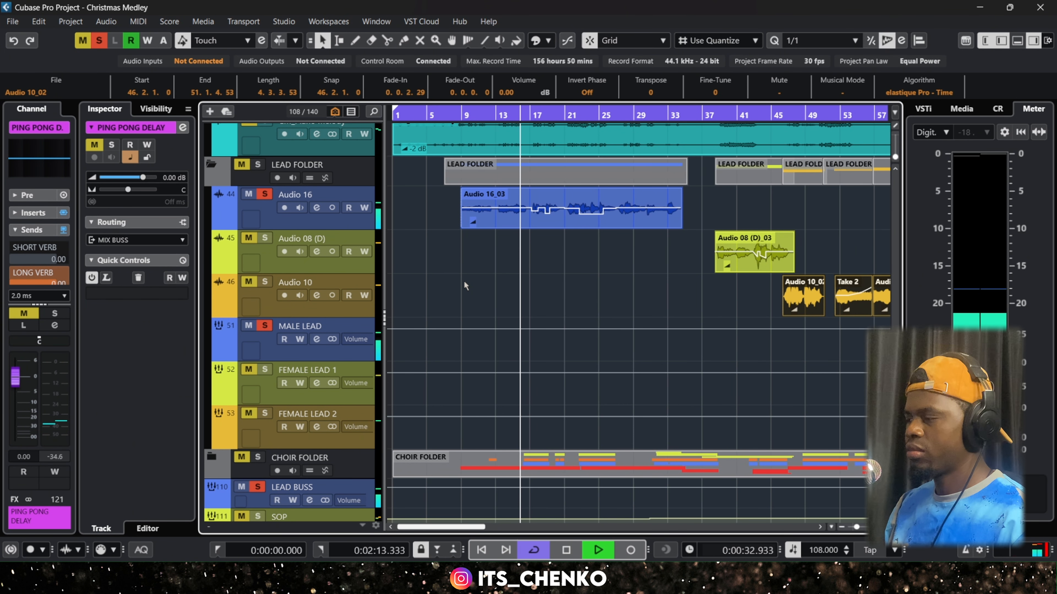
key(space)
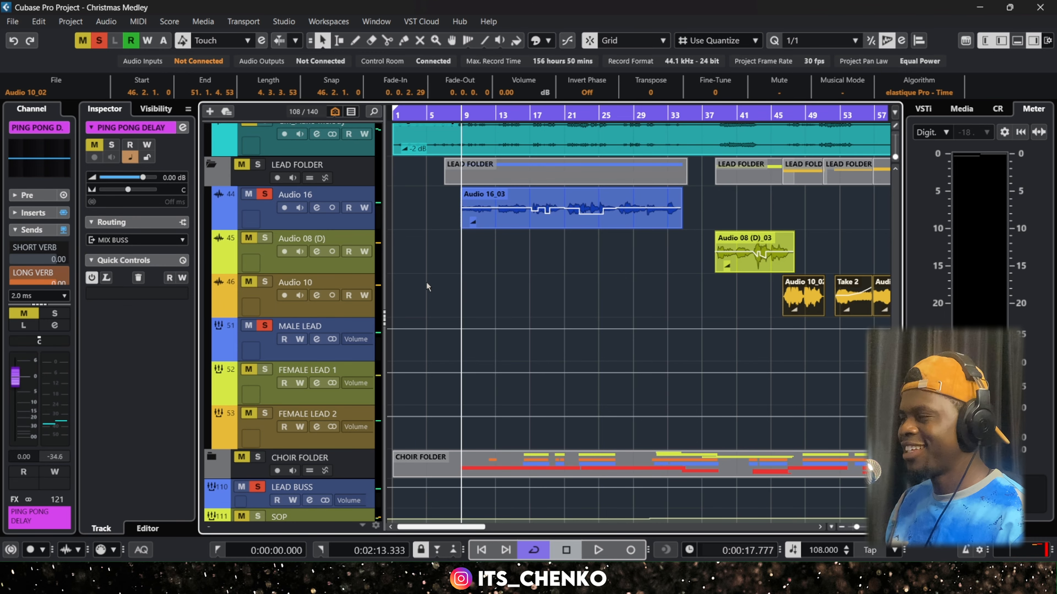
Step: Reactivate only Auto-Tune Pro on the MALE LEAD group, review its retune speed, flex tune and humanize settings, and close it
scroll(425, 283, up, 2)
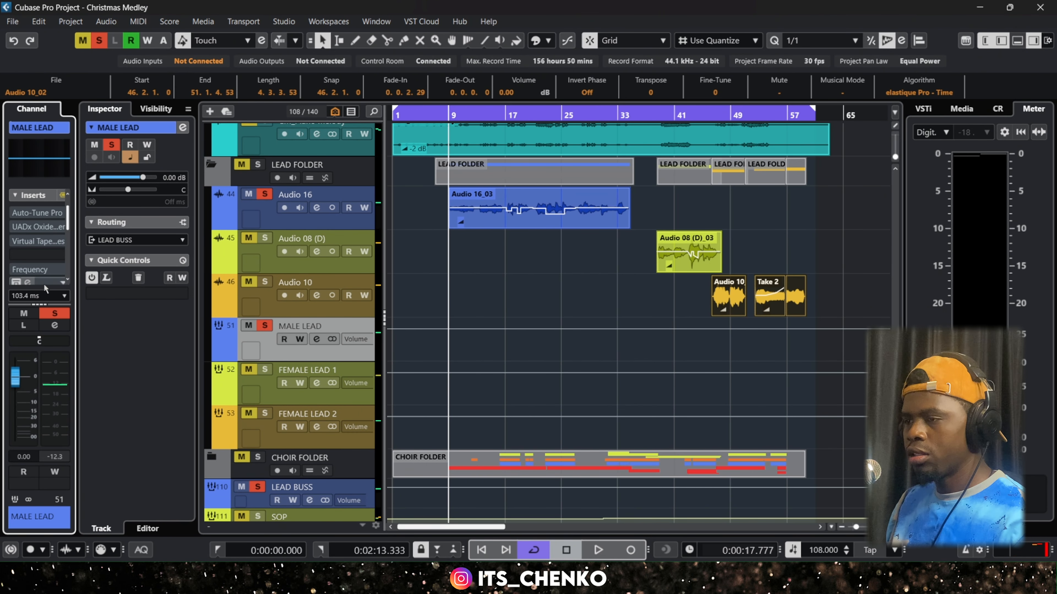
click(16, 212)
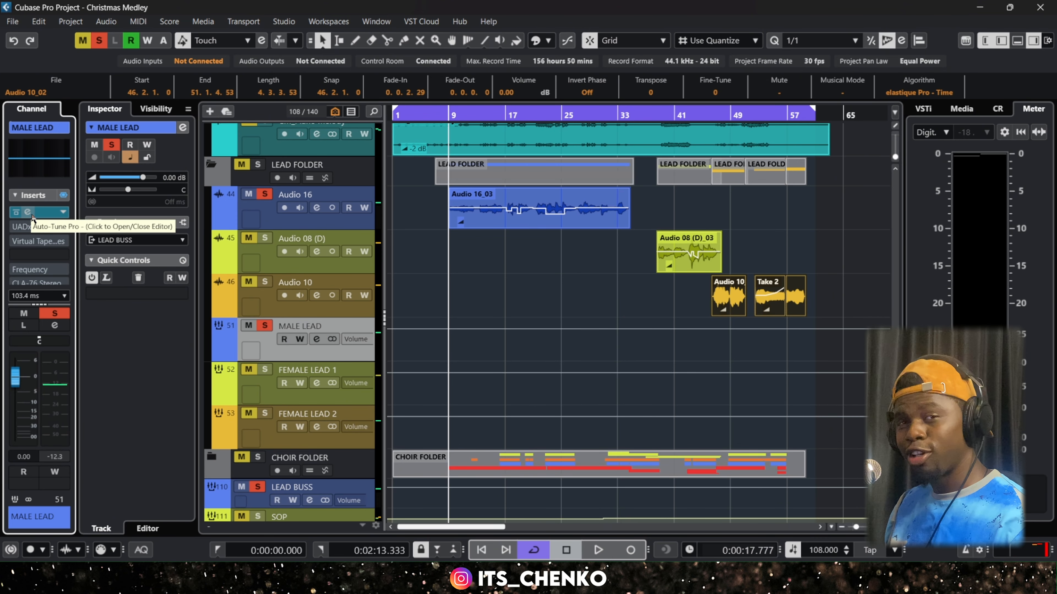
click(31, 213)
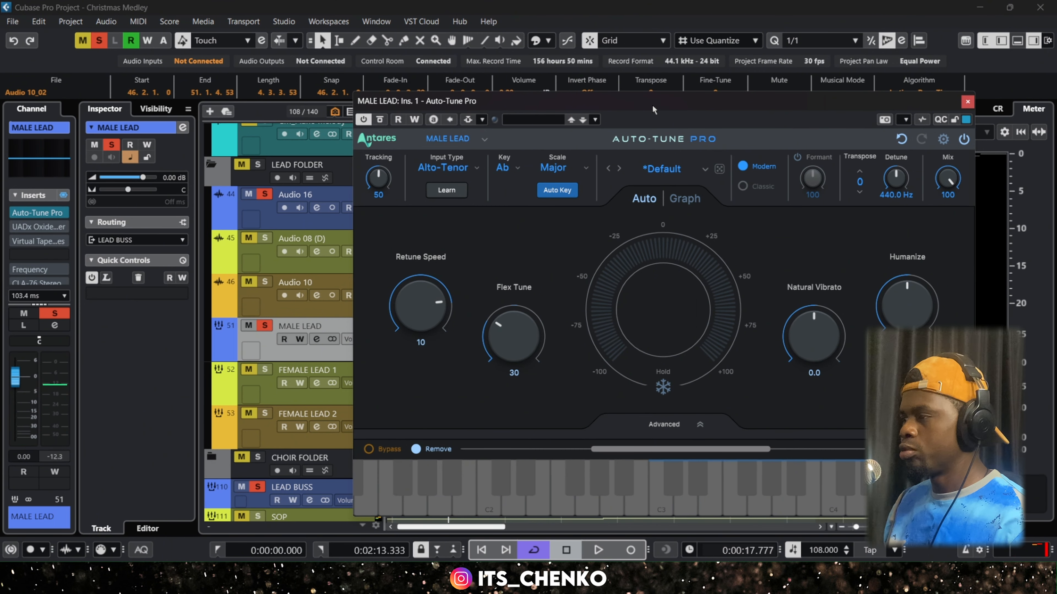
drag(652, 105, 574, 99)
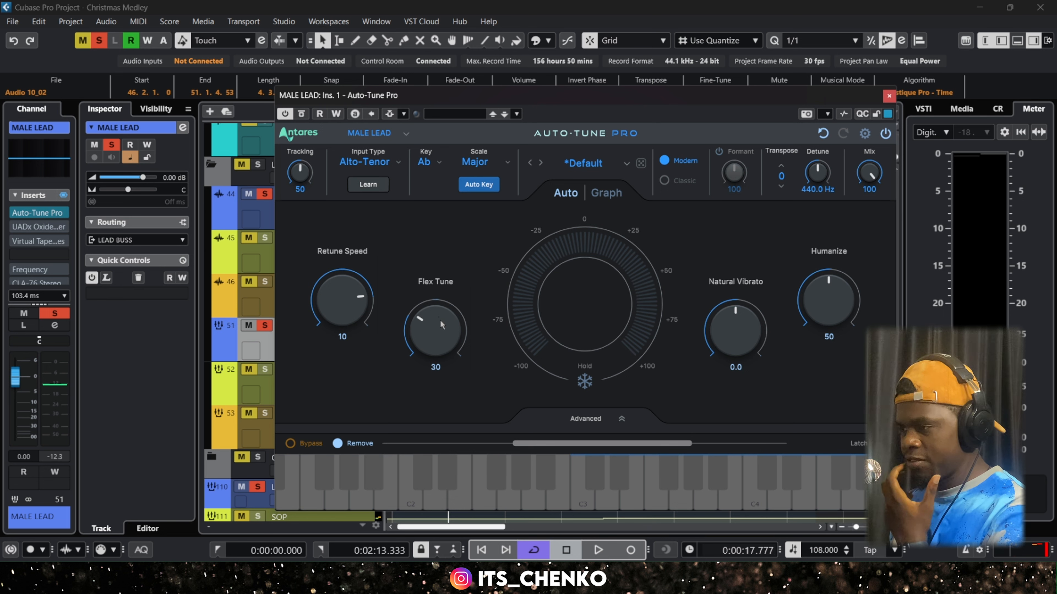
mouse_move(446, 349)
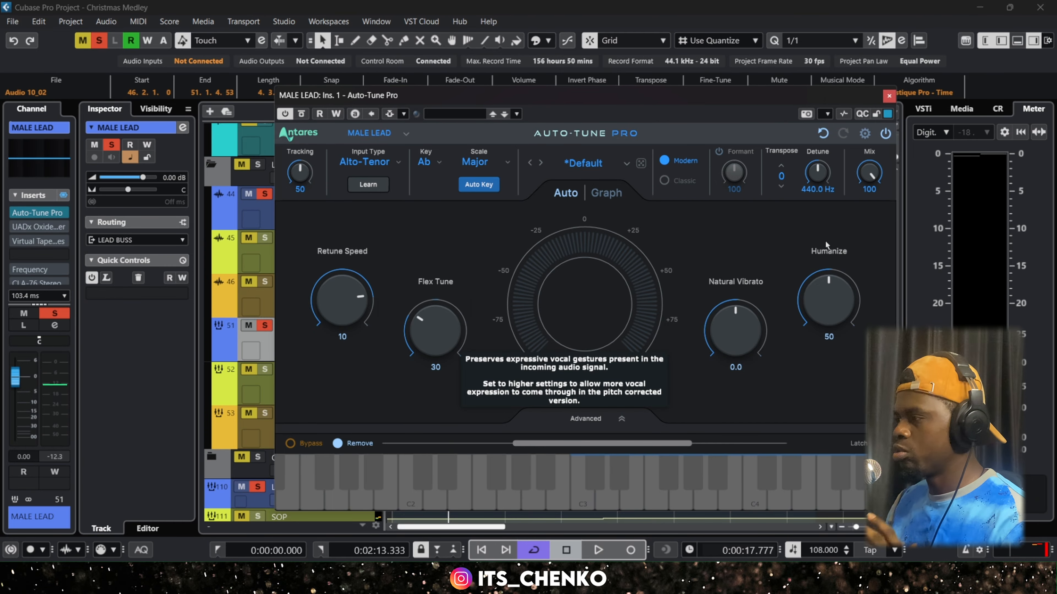
click(888, 95)
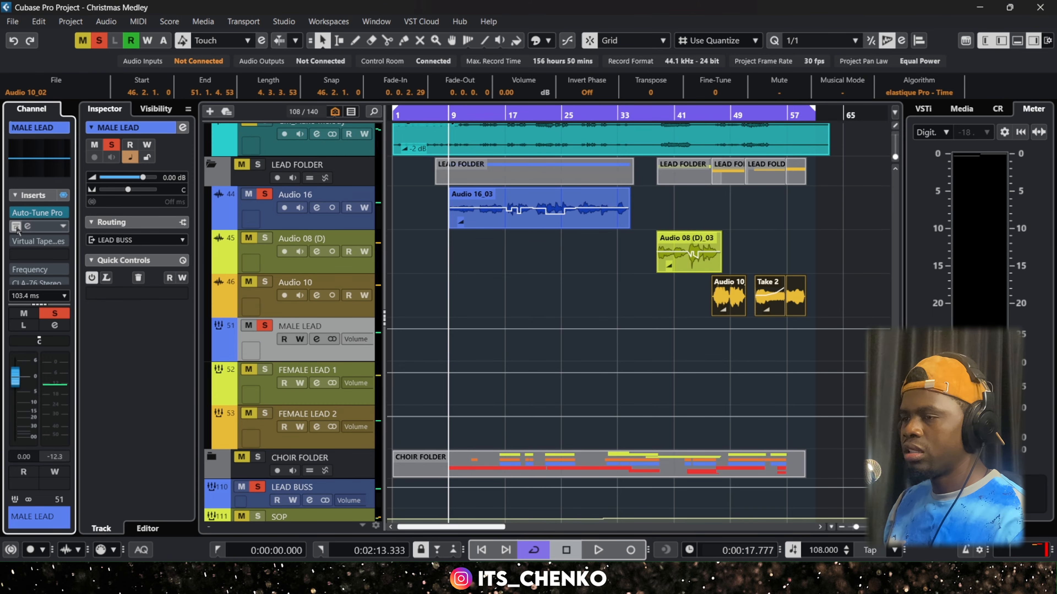
Step: Activate the UADx Oxide Tape Recorder insert on MALE LEAD, review its settings and close it
click(38, 227)
drag(599, 123, 574, 81)
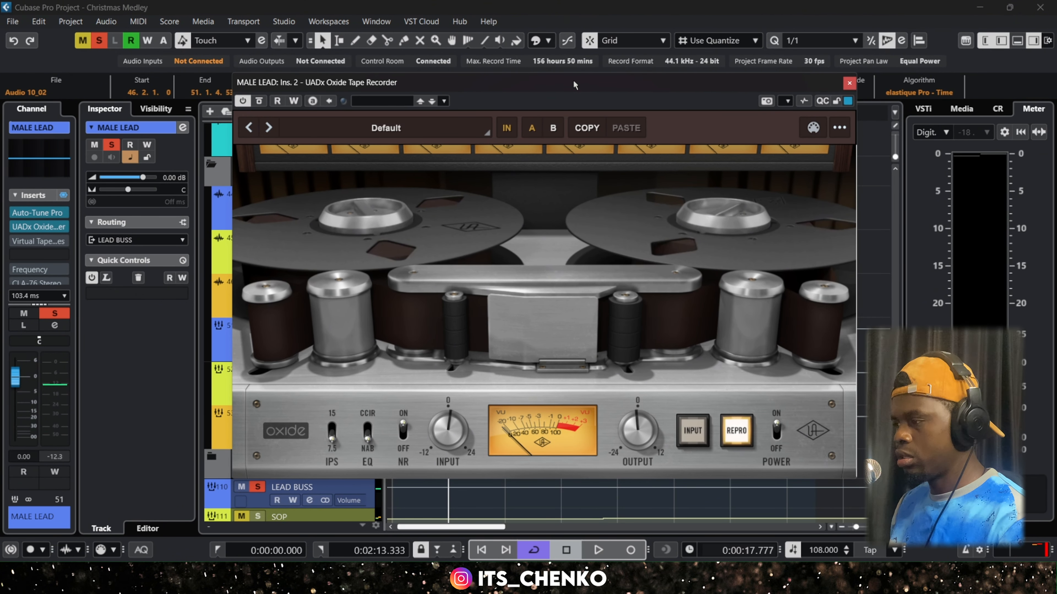
click(852, 87)
Step: Activate the Virtual Tape Machines insert on MALE LEAD, review its bias, speed and tape settings, and close it
click(30, 243)
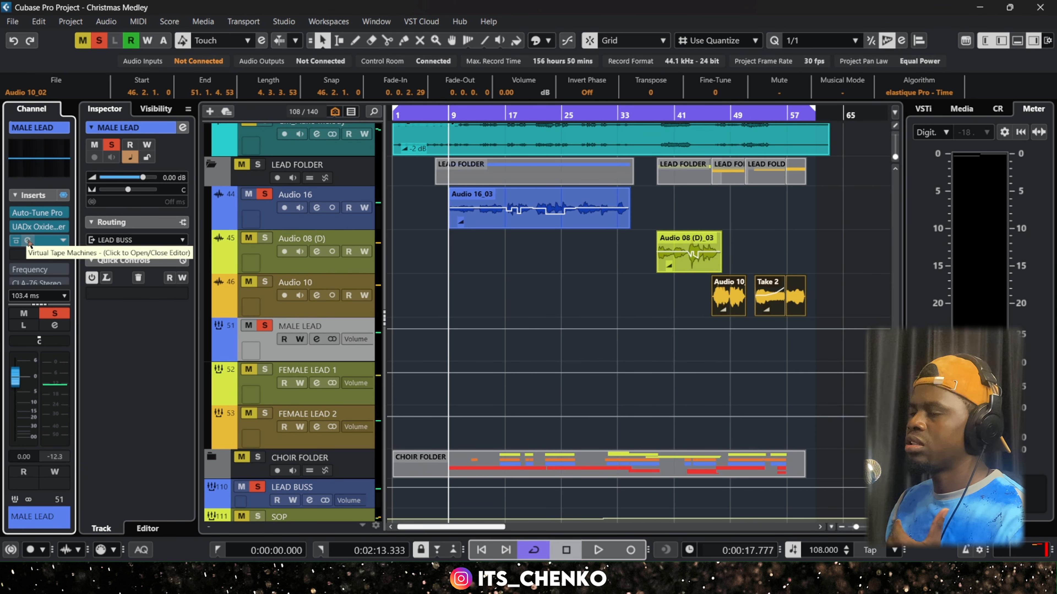
click(78, 255)
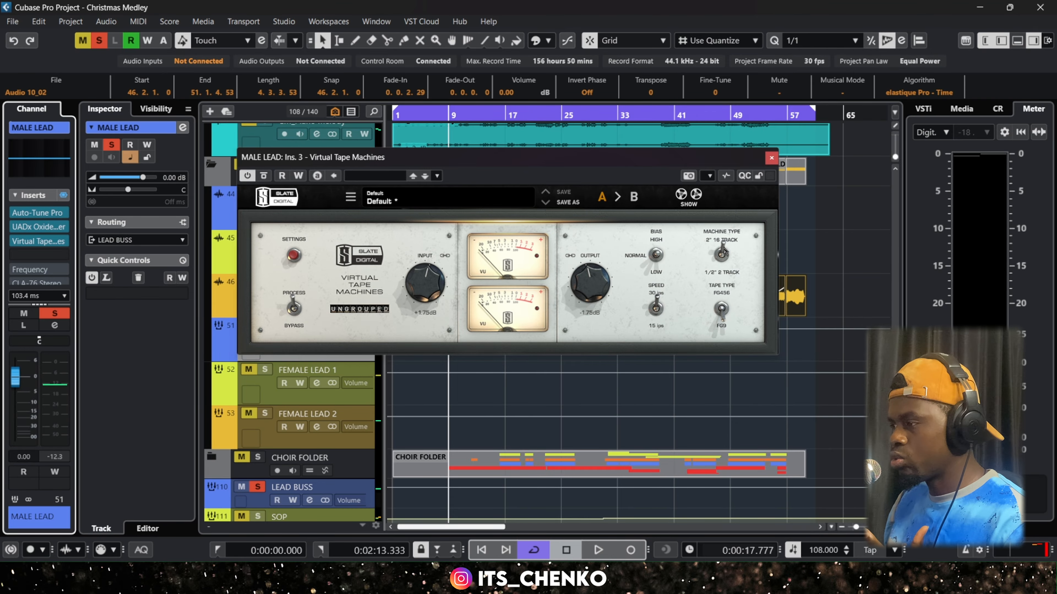
click(771, 158)
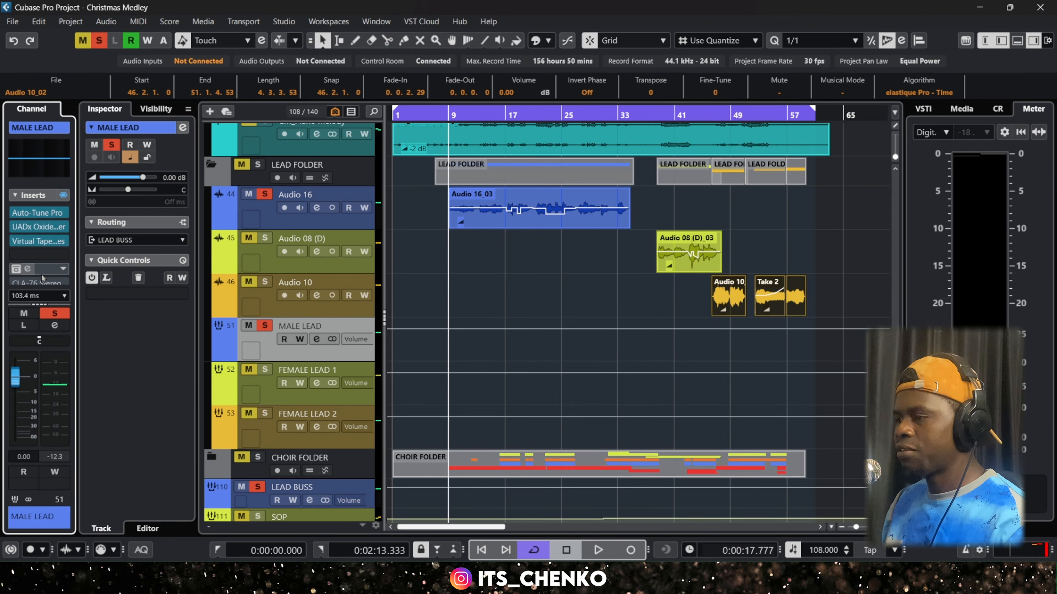
Step: Activate the Frequency EQ on MALE LEAD, examine its low cut and peak bands, and play the vocal through it
click(27, 271)
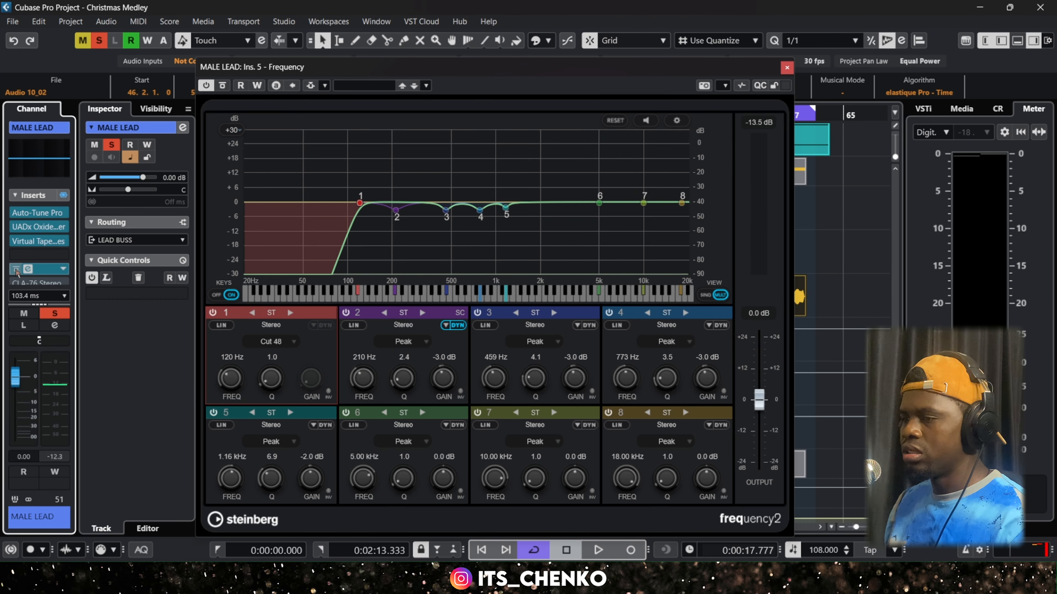
drag(502, 70, 555, 55)
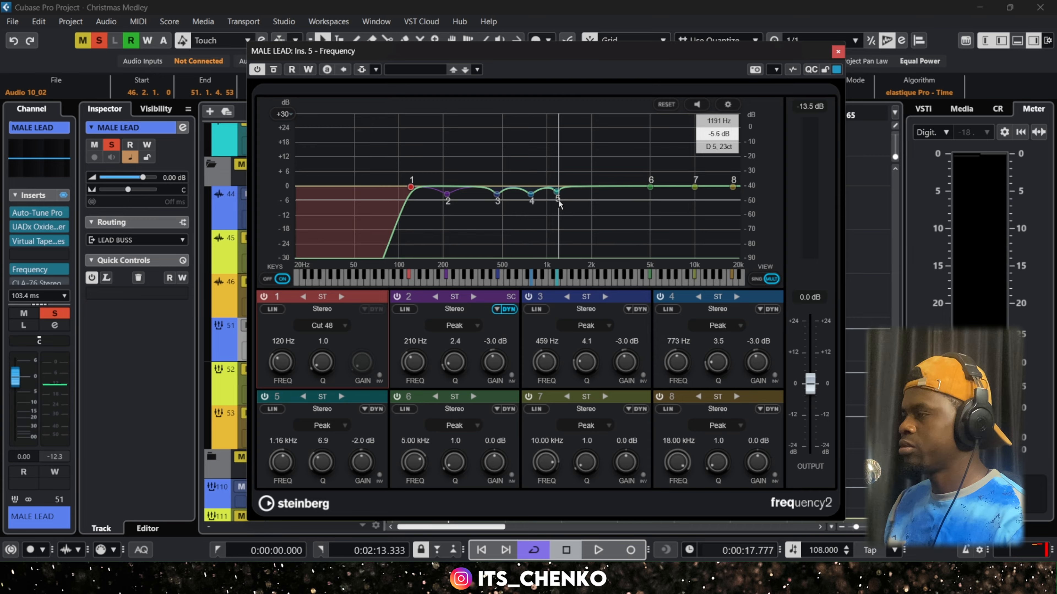
key(space)
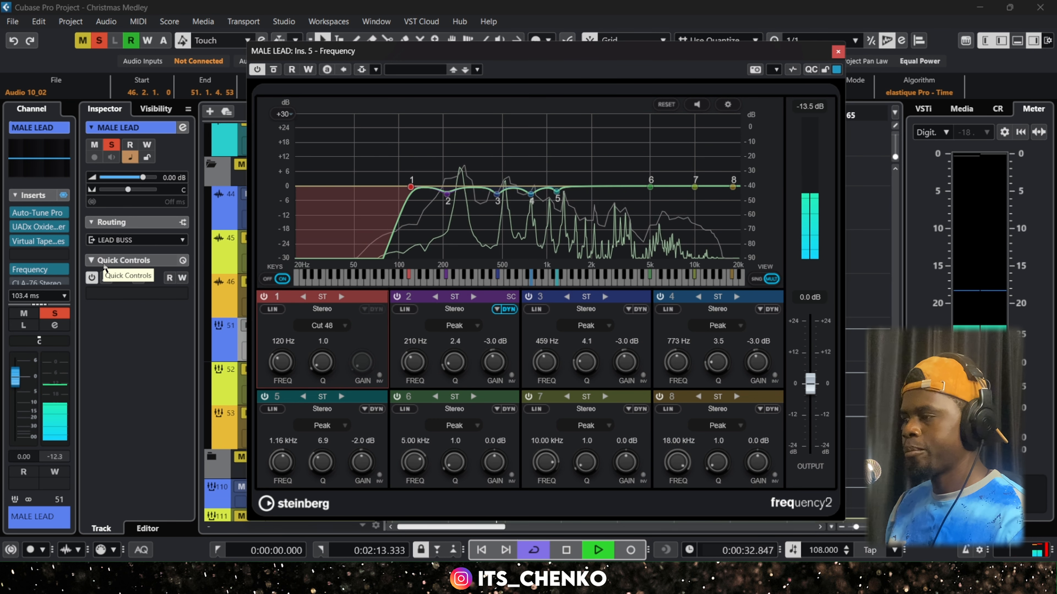
key(space)
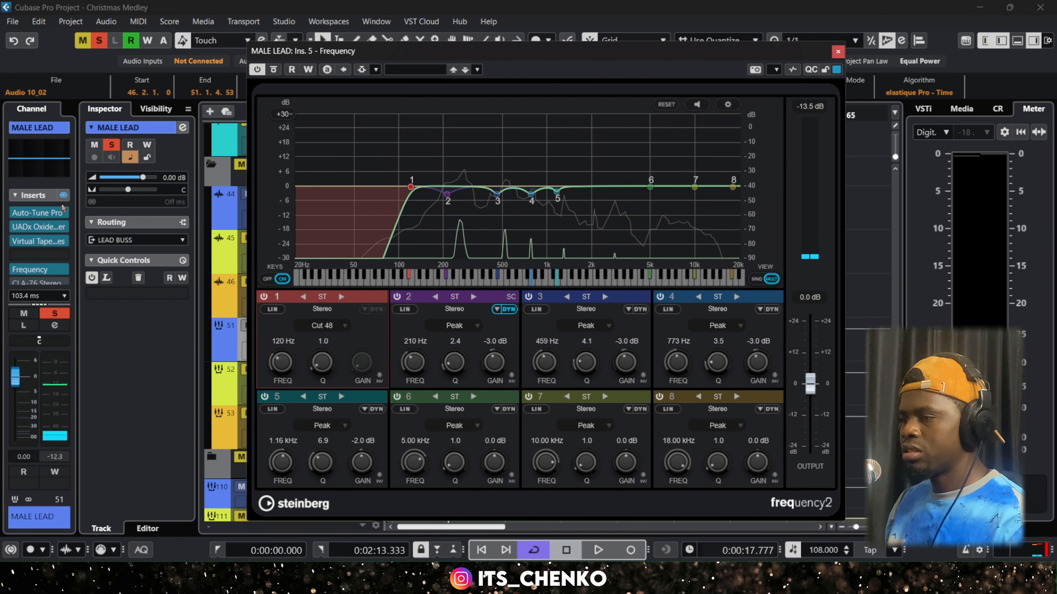
Step: Compare the soloed MALE LEAD vocal with all its inserts bypassed and with them active again
click(63, 195)
key(space)
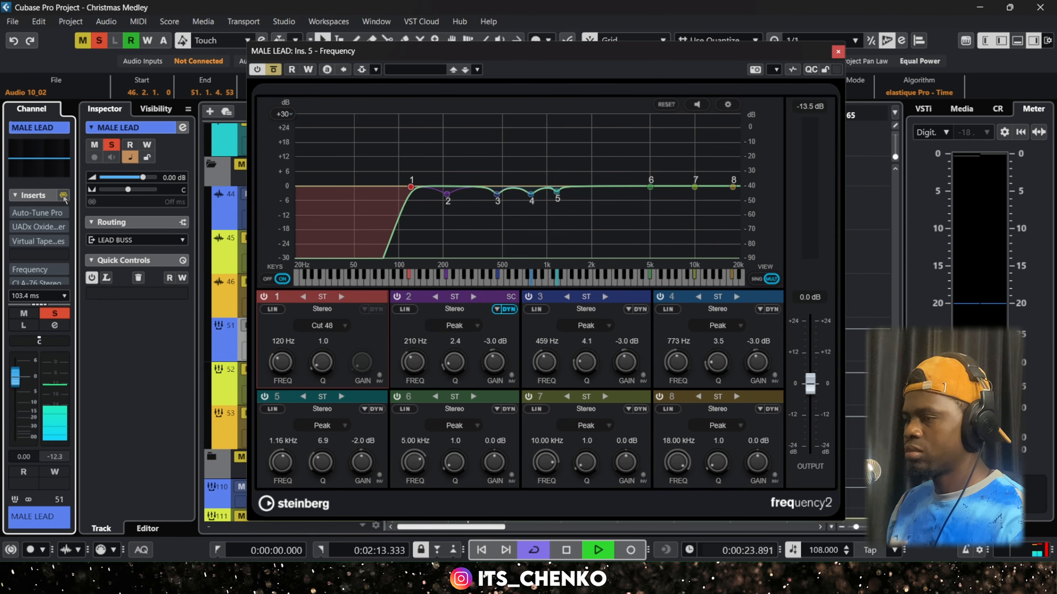
key(space)
click(63, 196)
key(space)
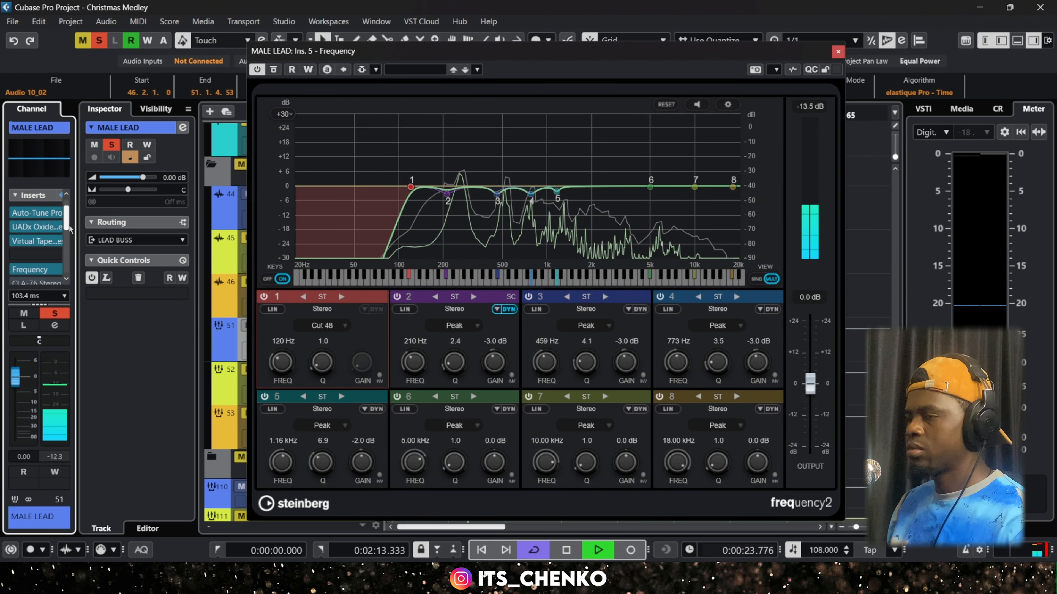
key(space)
Step: Activate the CLA-76 Stereo compressor on MALE LEAD, open its editor and examine the attack and release settings
drag(66, 225, 70, 238)
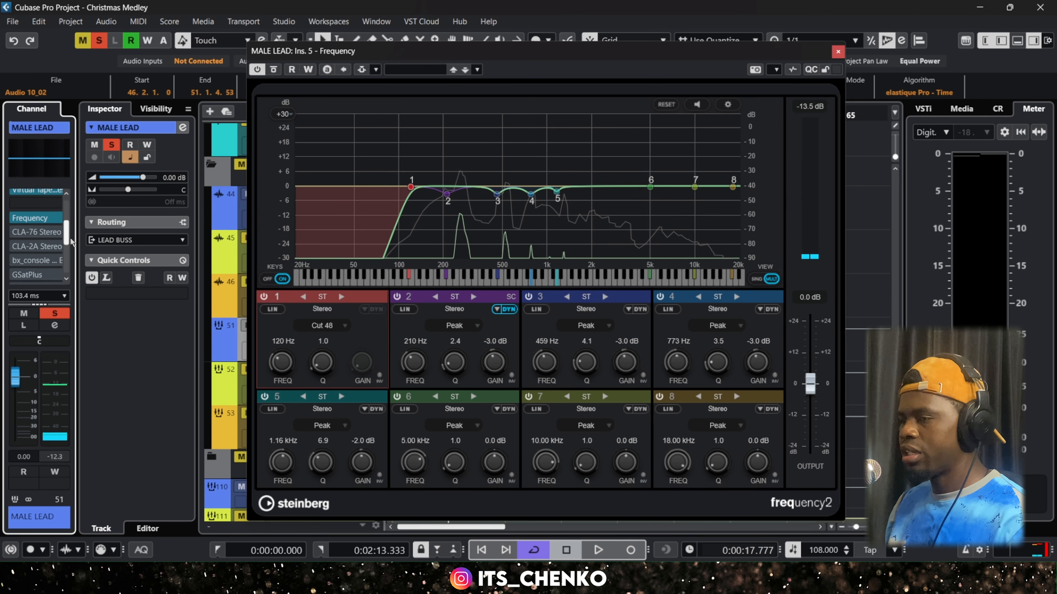
click(28, 231)
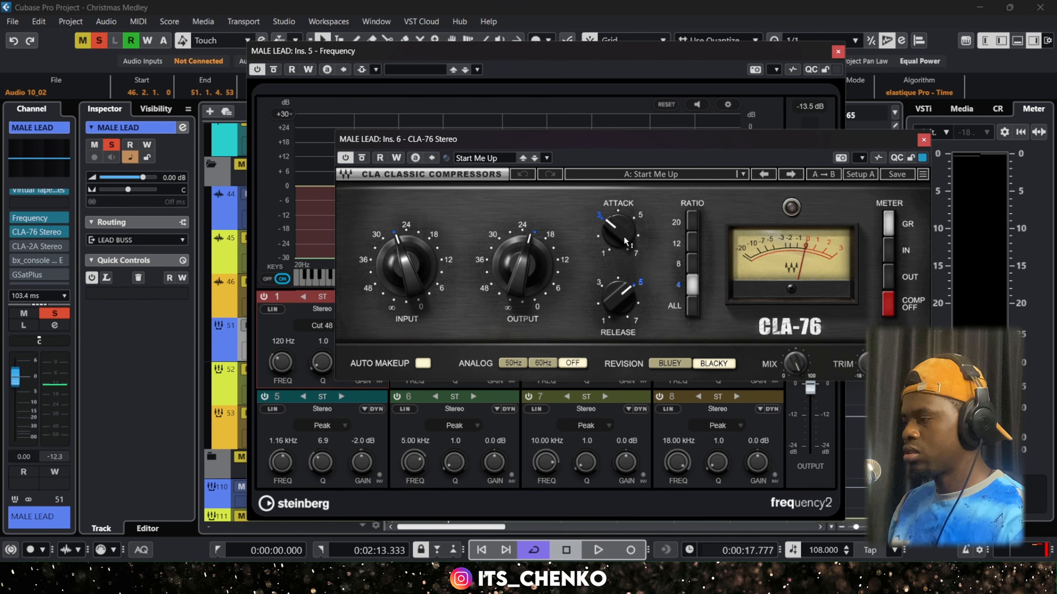
mouse_move(623, 236)
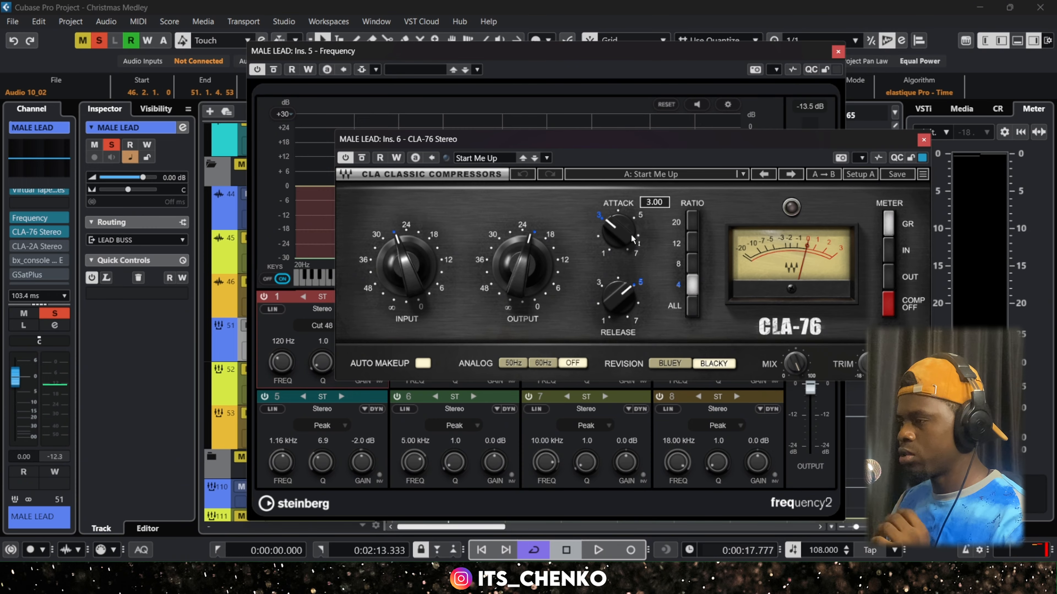
mouse_move(612, 303)
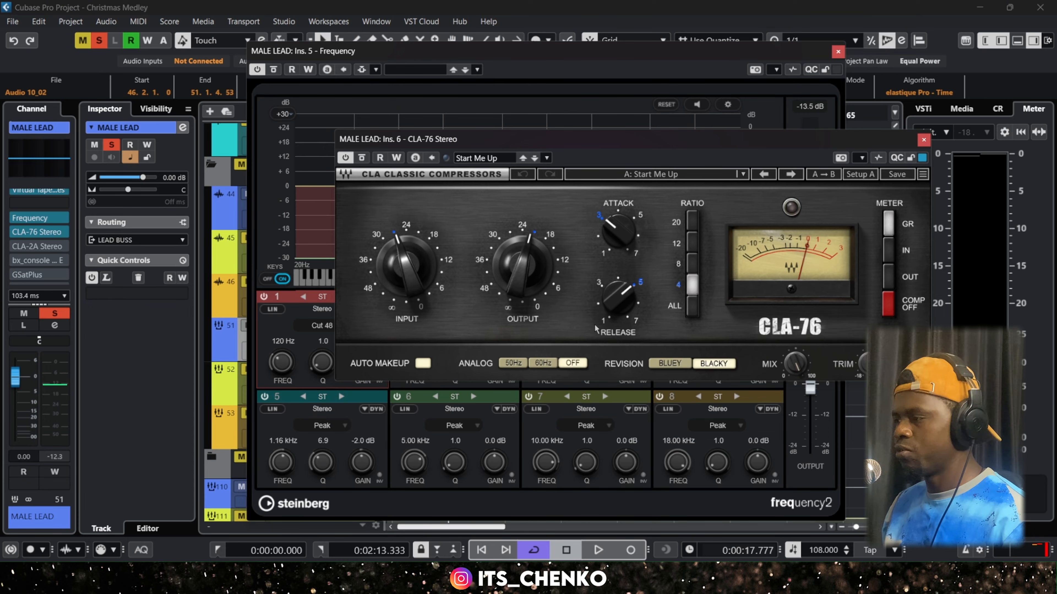
Step: Audition the soloed MALE LEAD vocal through the CLA-76 Stereo compressor, then close the Frequency and CLA-76 editors
key(space)
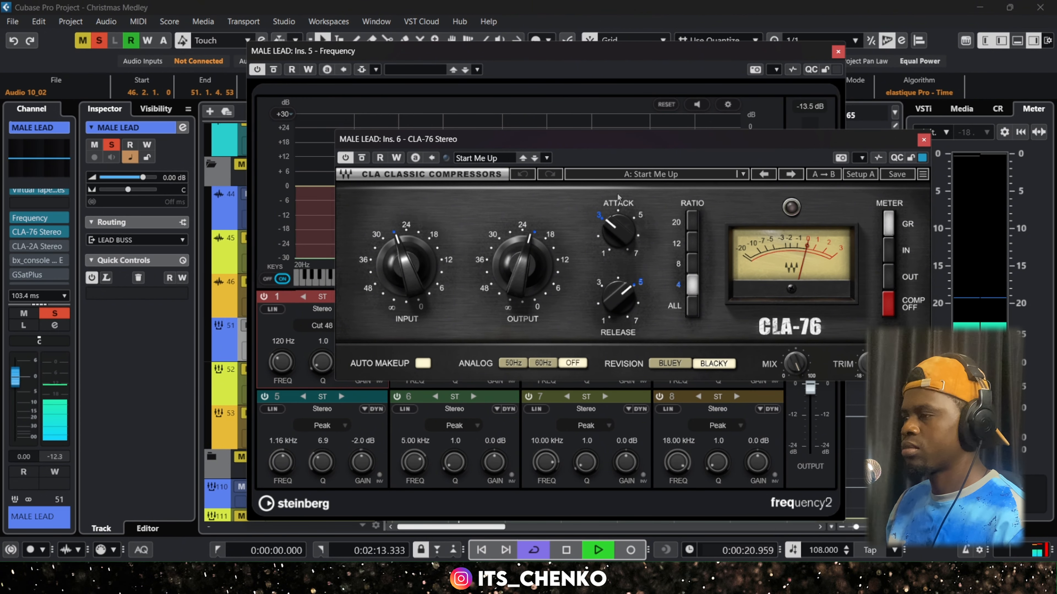
click(837, 52)
drag(696, 140, 636, 239)
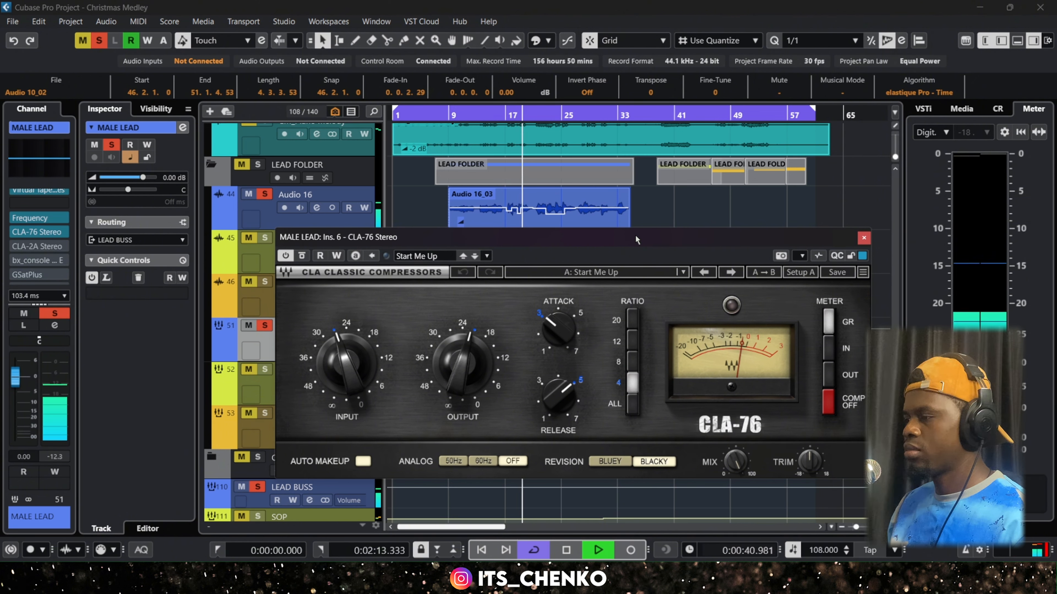
key(space)
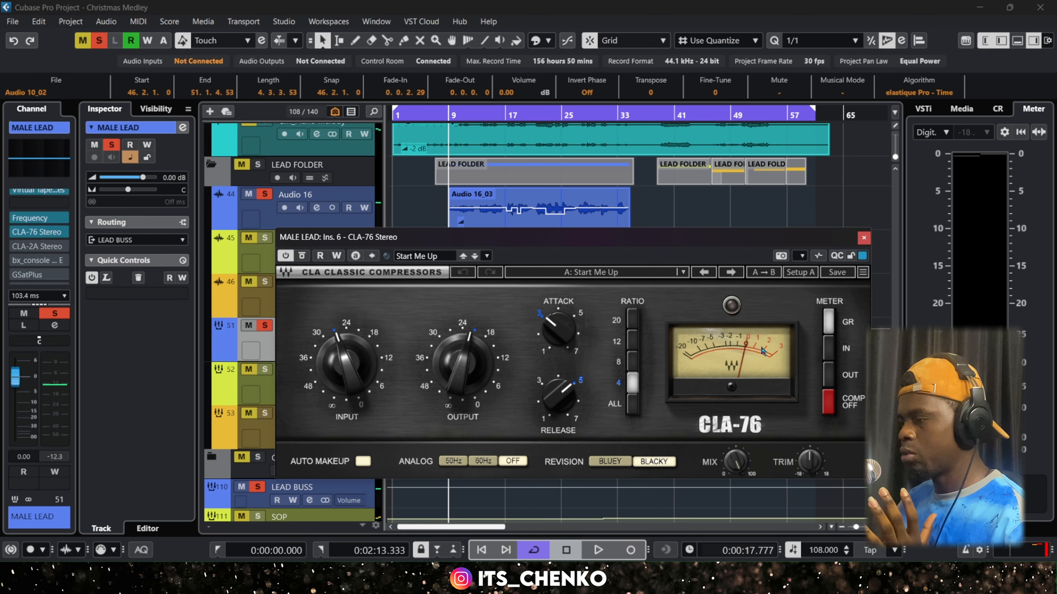
drag(553, 237, 580, 250)
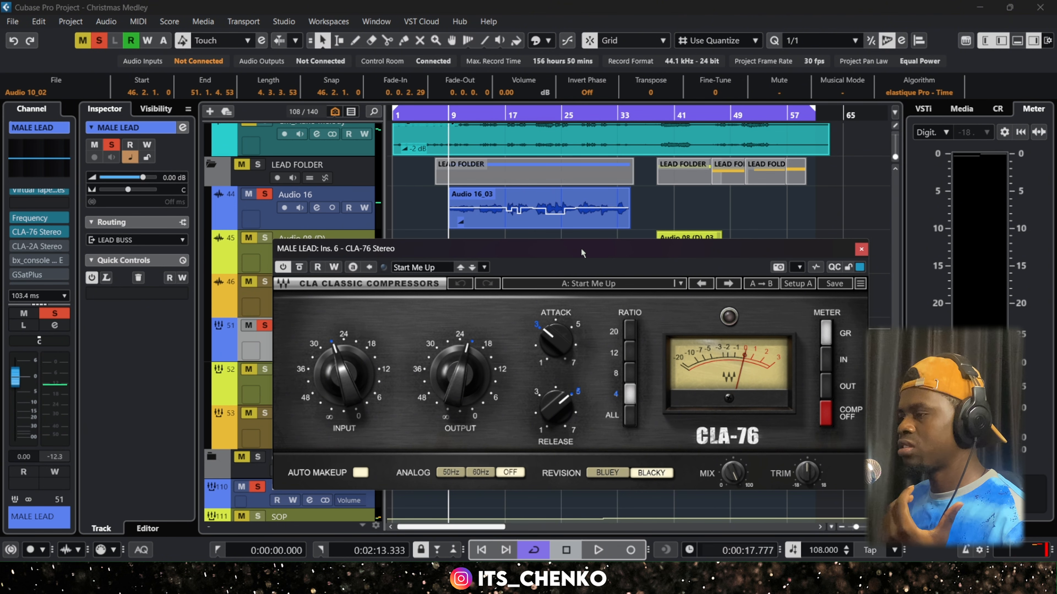
click(861, 249)
Step: Activate the CLA-2A Stereo compressor on MALE LEAD, open its editor and audition the soloed vocal through it
click(28, 247)
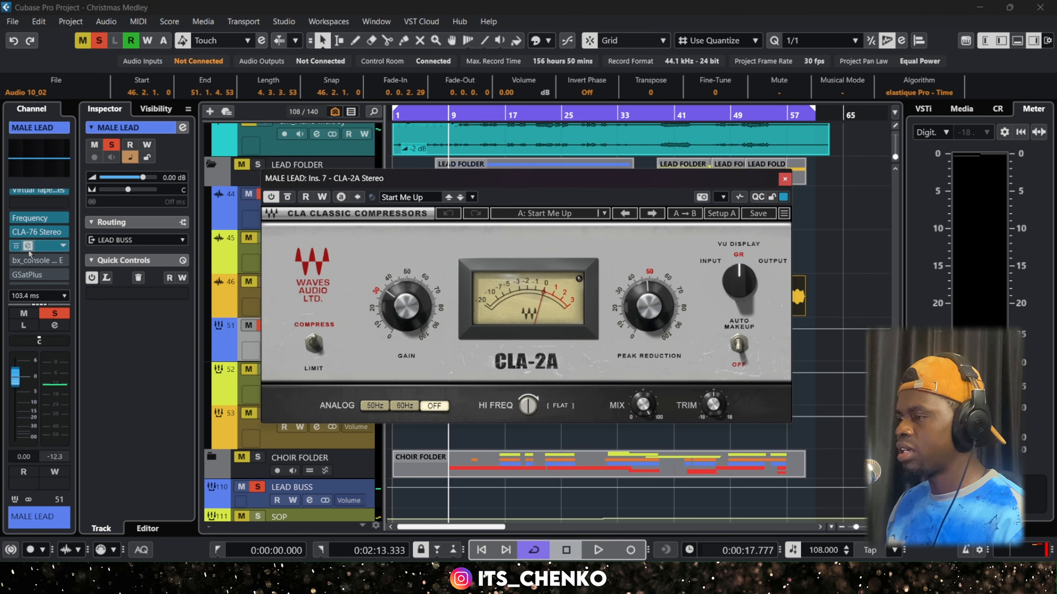
drag(458, 180, 520, 195)
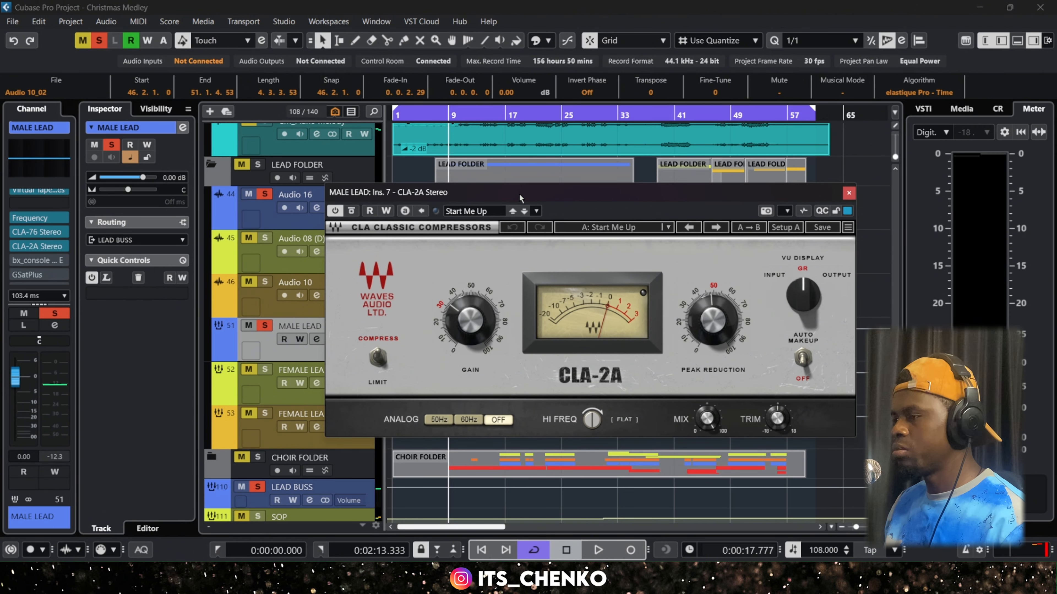
key(space)
drag(519, 193, 504, 213)
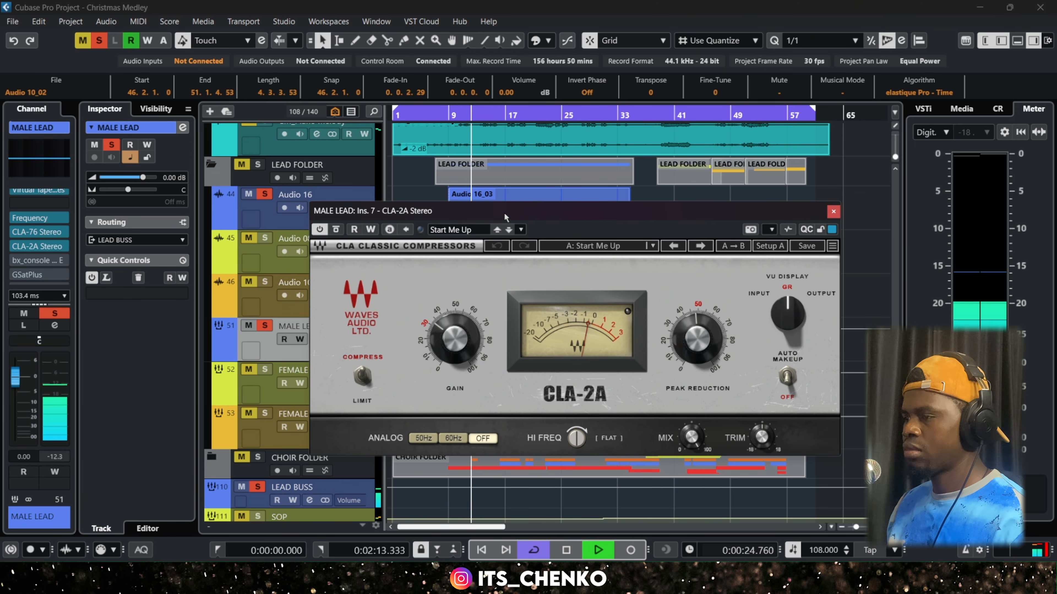
key(space)
drag(503, 212, 535, 226)
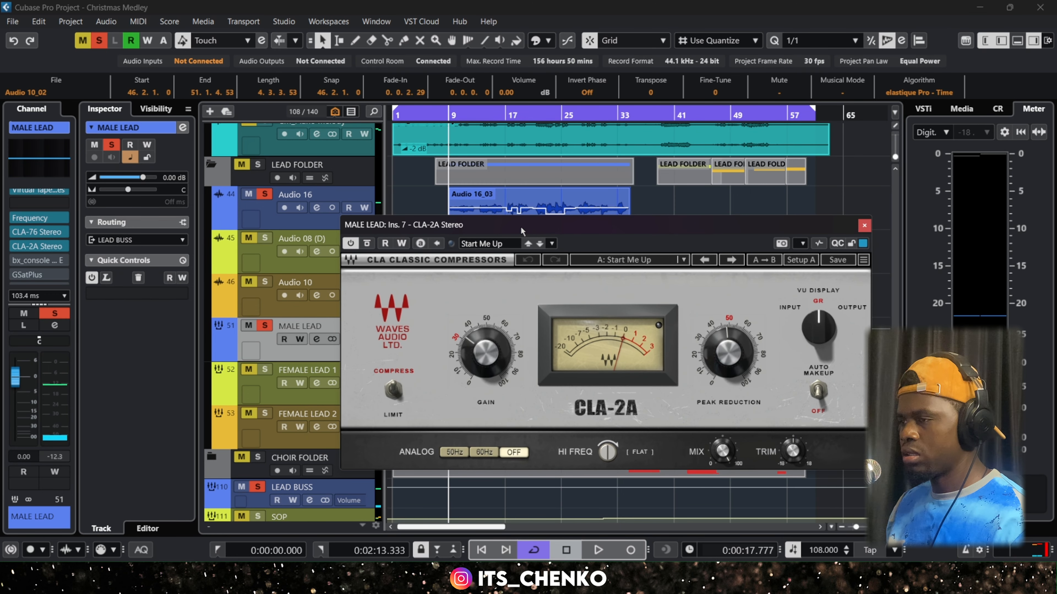
Step: Unsolo MALE LEAD and compare its vocal in the full mix with all inserts bypassed and active again
click(266, 329)
key(space)
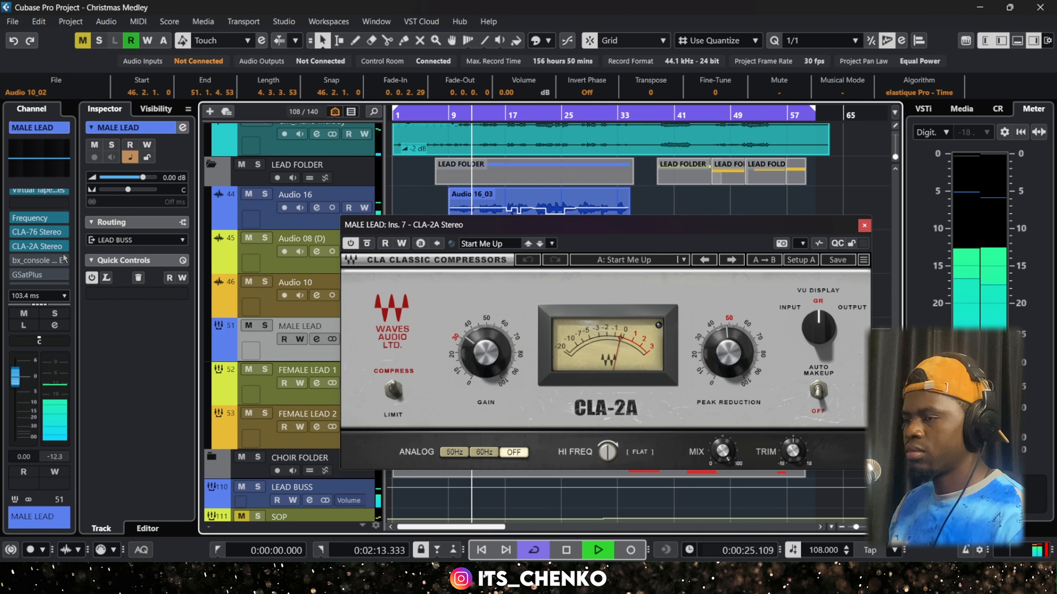
mouse_move(47, 248)
scroll(67, 225, up, 4)
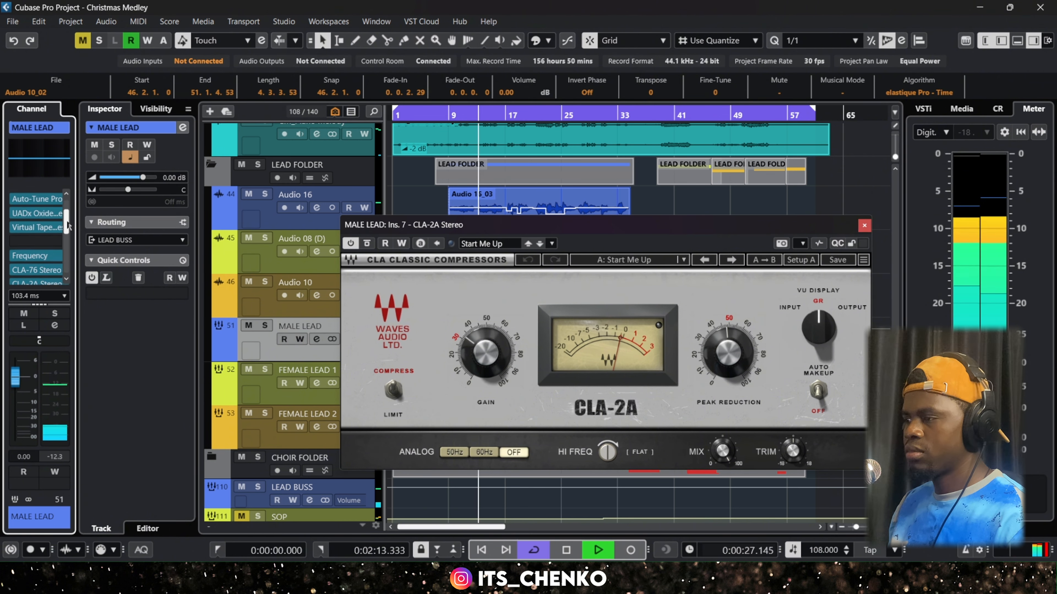
scroll(69, 221, up, 1)
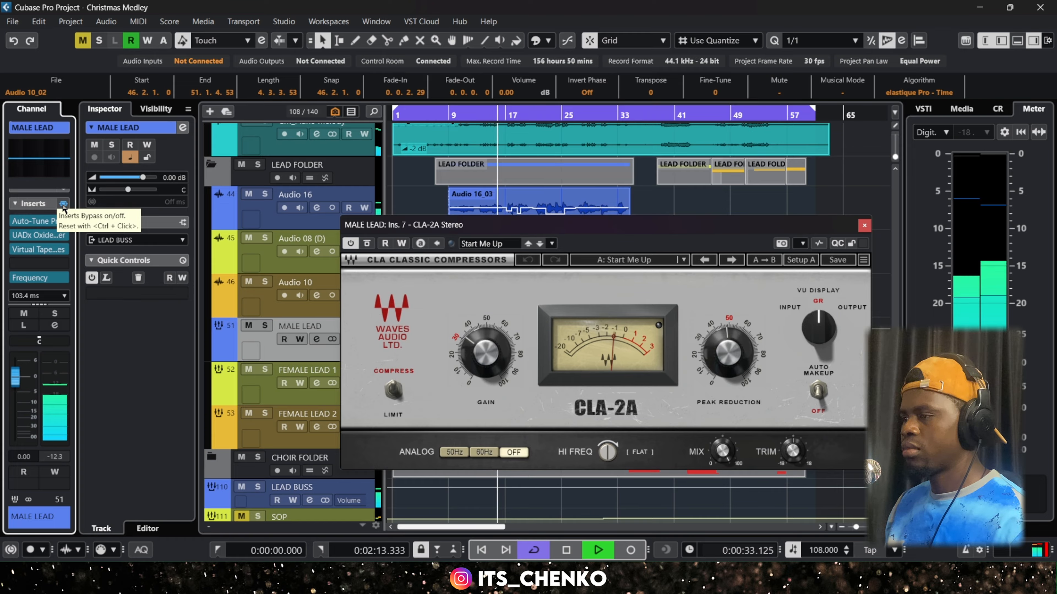
click(63, 205)
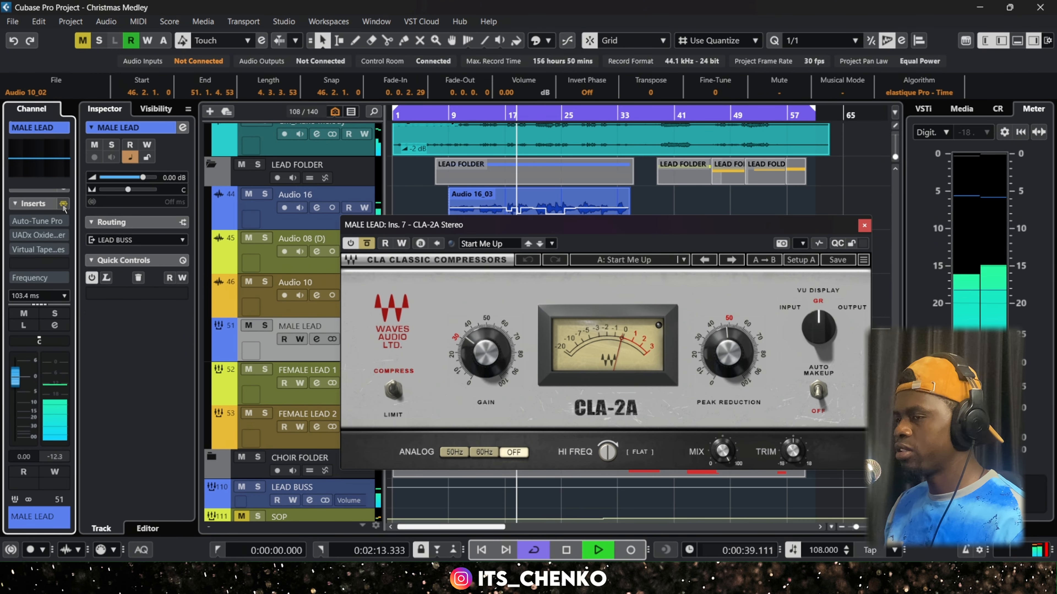
click(64, 204)
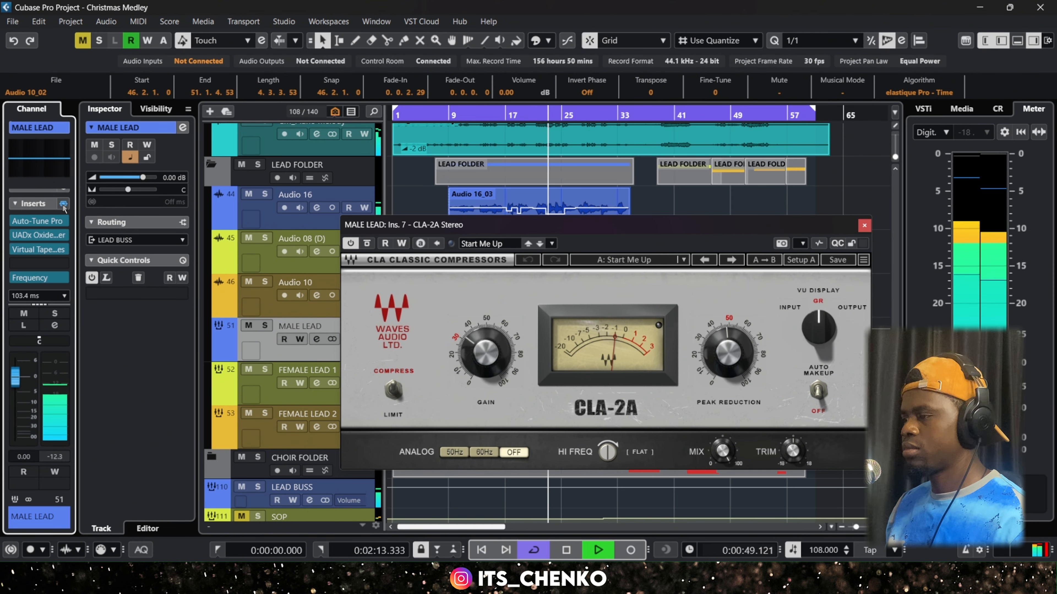
key(space)
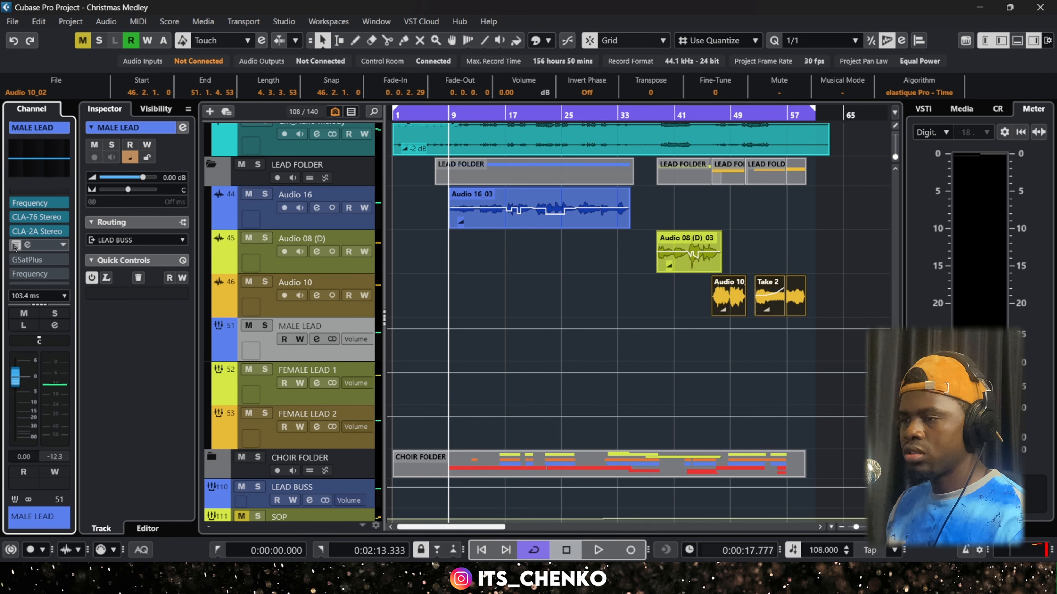
Step: Activate the bx_console SSL 4000 E on MALE LEAD, examine its low and low-mid EQ settings, and play the mix
click(15, 246)
drag(574, 61, 583, 60)
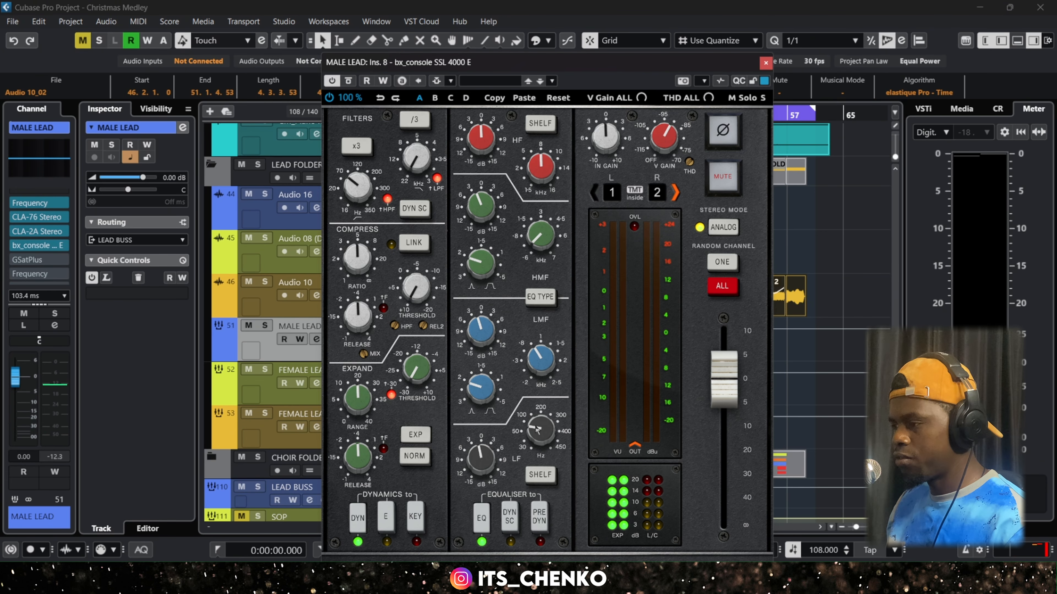
mouse_move(535, 436)
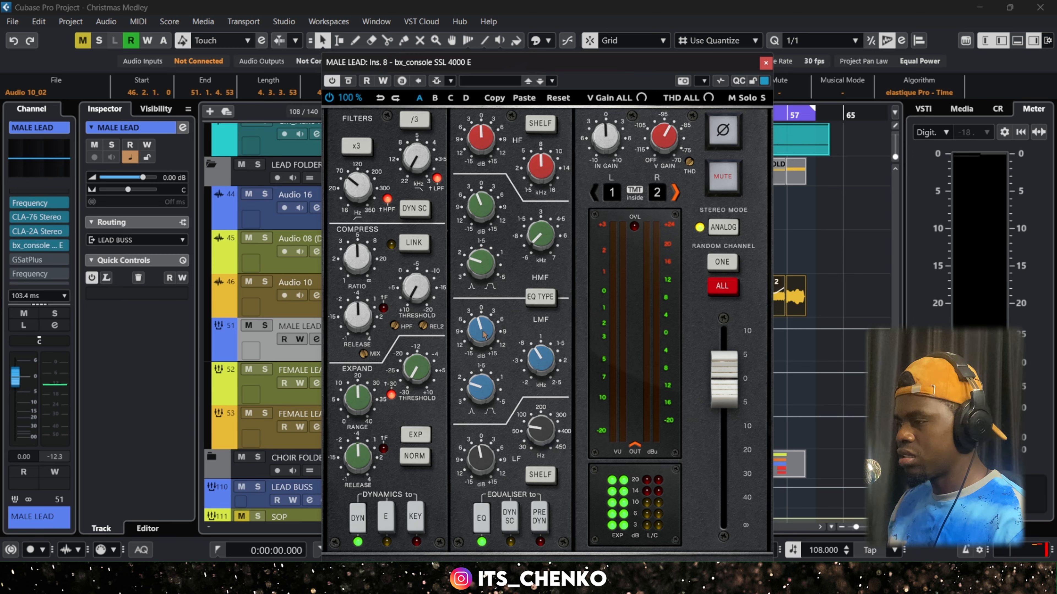
mouse_move(544, 360)
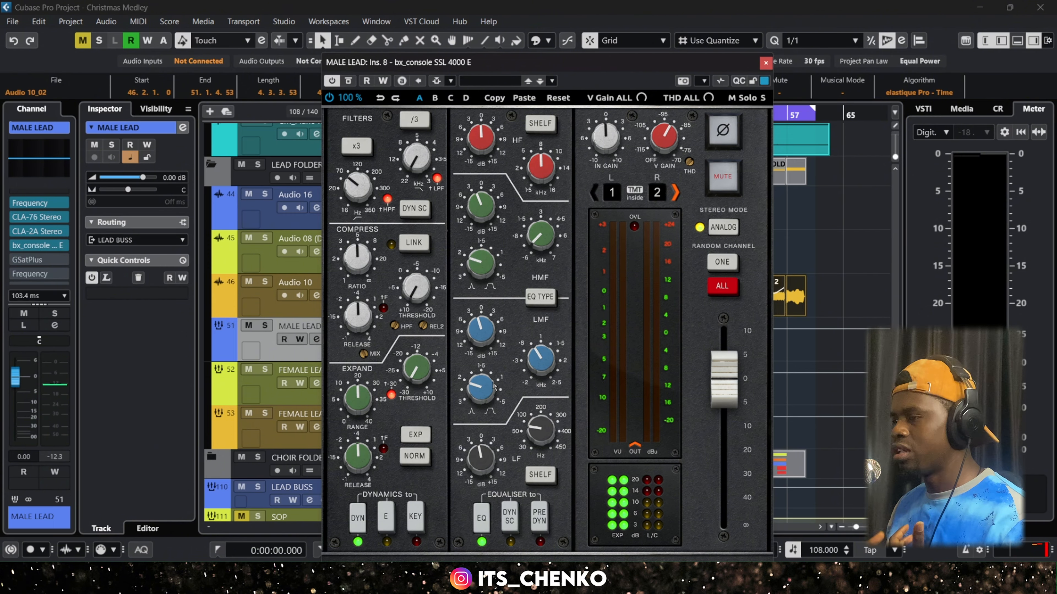
key(space)
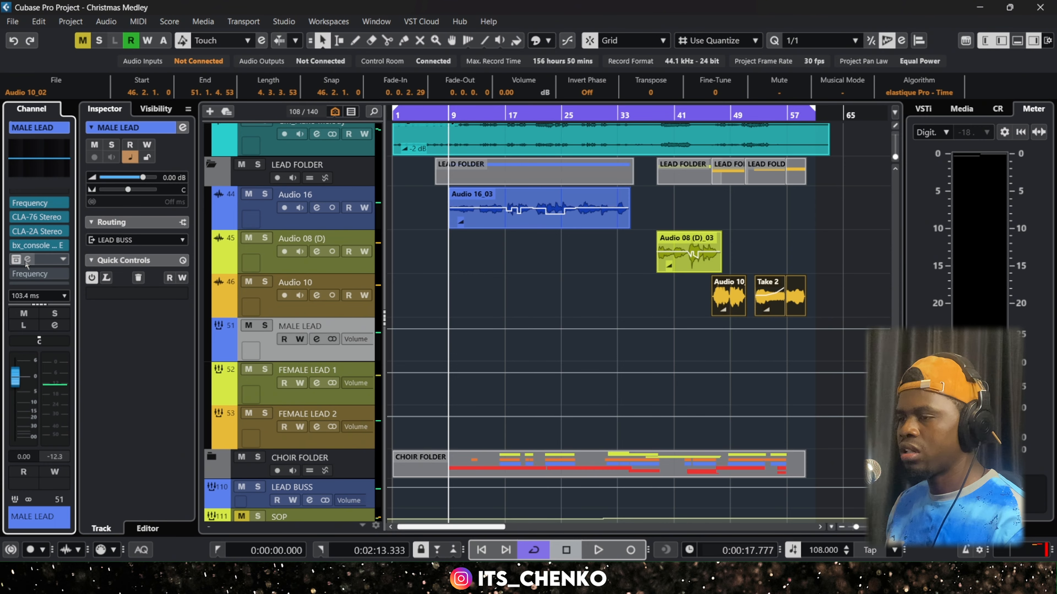
Step: Activate GSatPlus on MALE LEAD, examine its saturation stages and even harmonics, audition it in the mix and close it
click(16, 260)
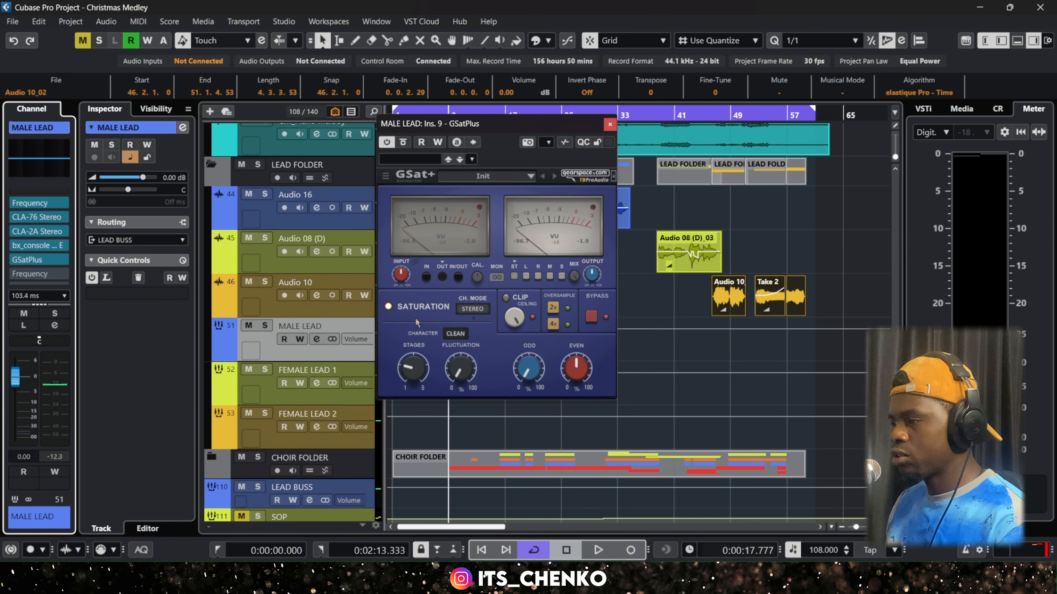
mouse_move(419, 377)
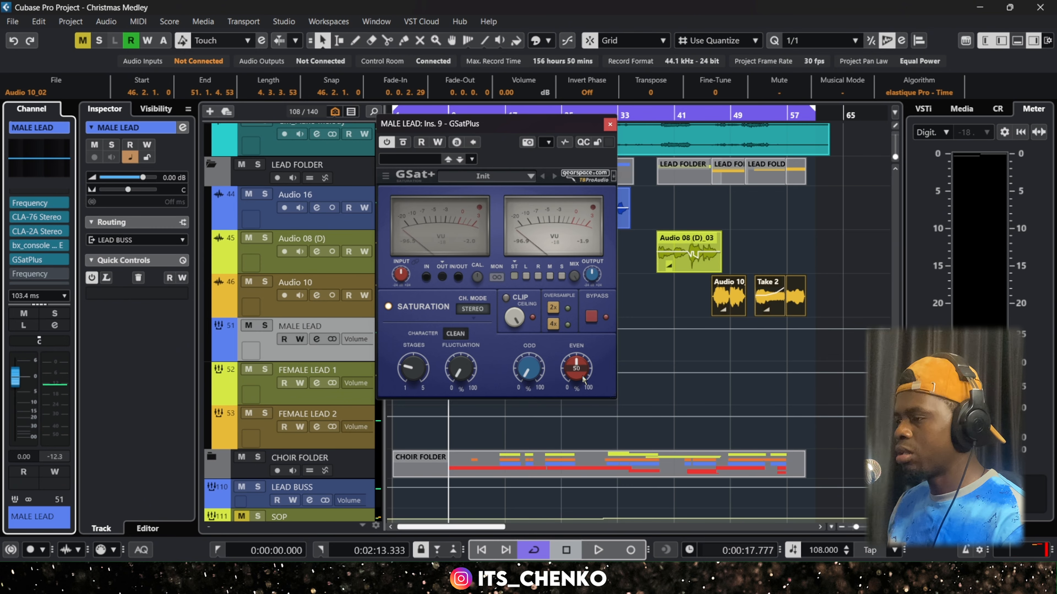
mouse_move(576, 386)
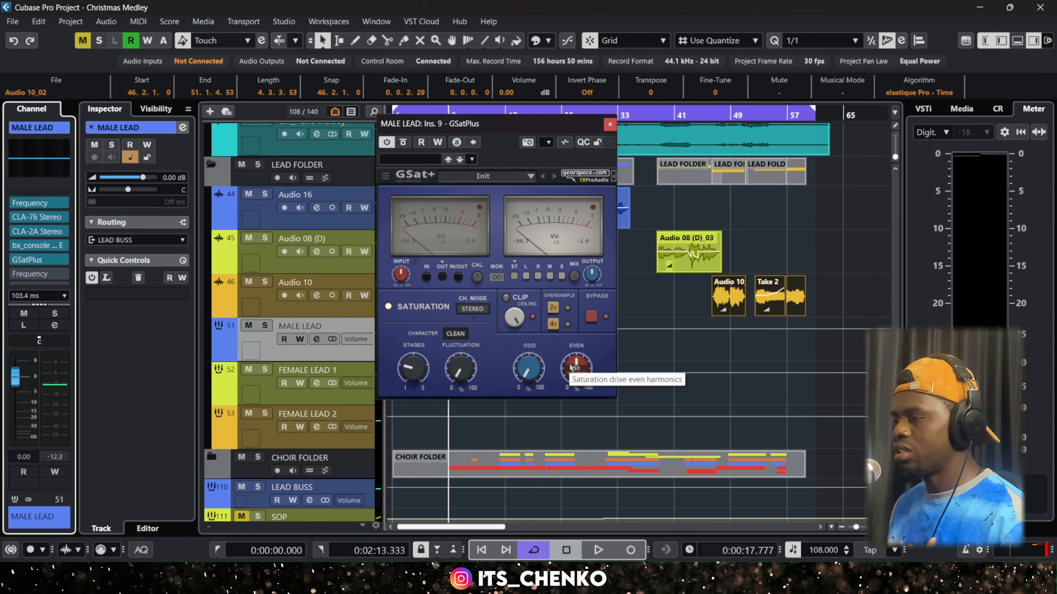
key(space)
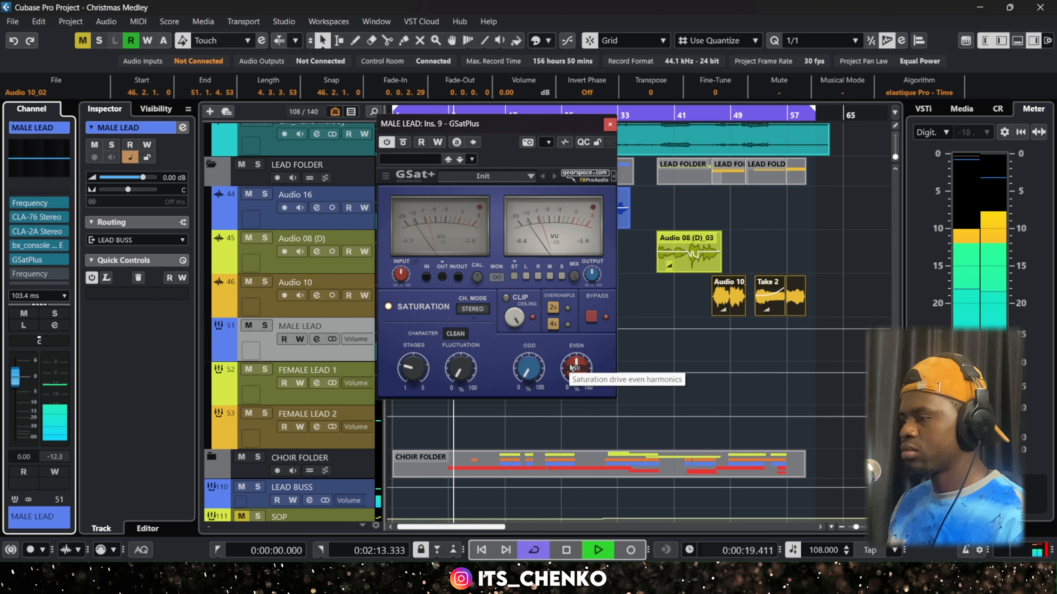
click(610, 125)
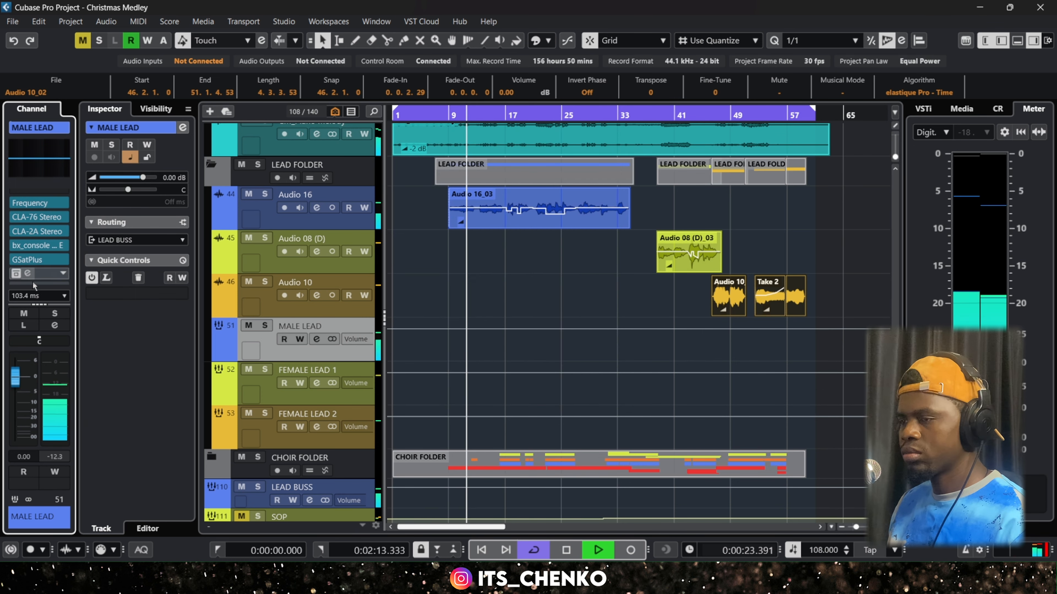
key(space)
Step: Activate the second Frequency EQ on MALE LEAD, examine its low cut and peak bands, and audition it in the mix
click(15, 276)
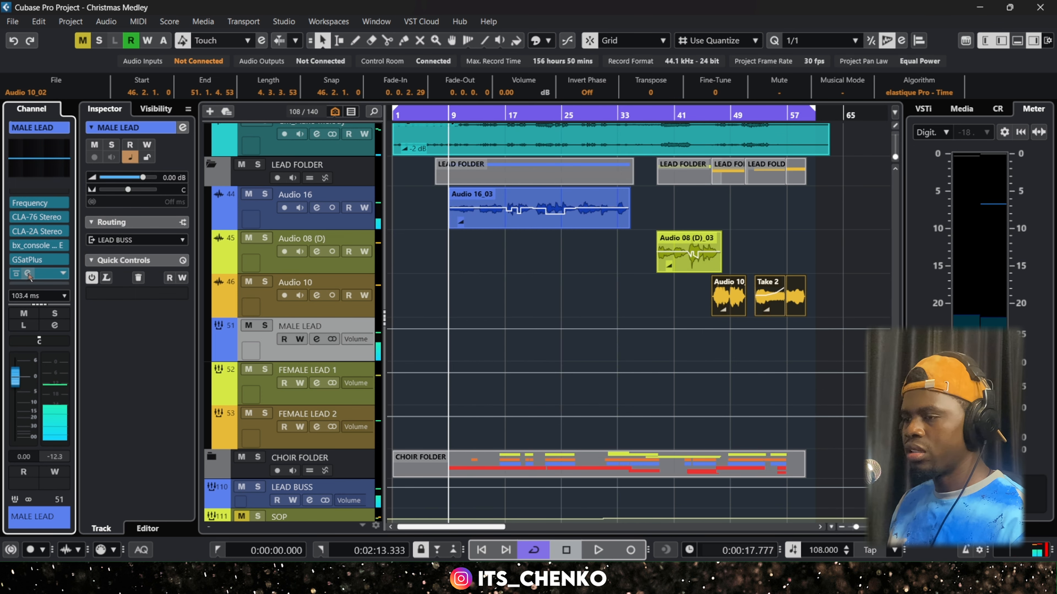
click(28, 273)
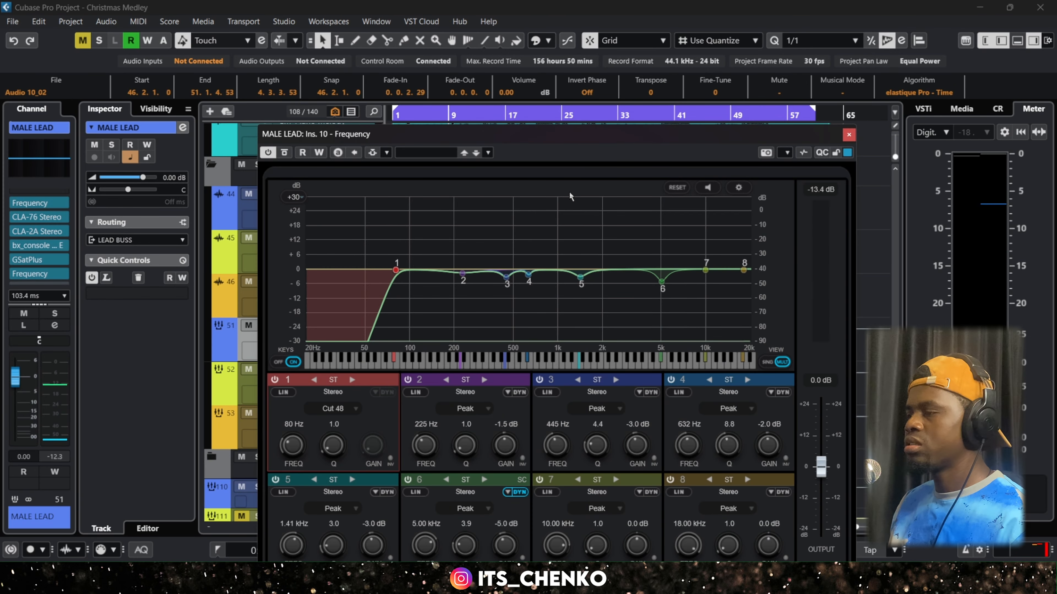
drag(578, 135, 579, 102)
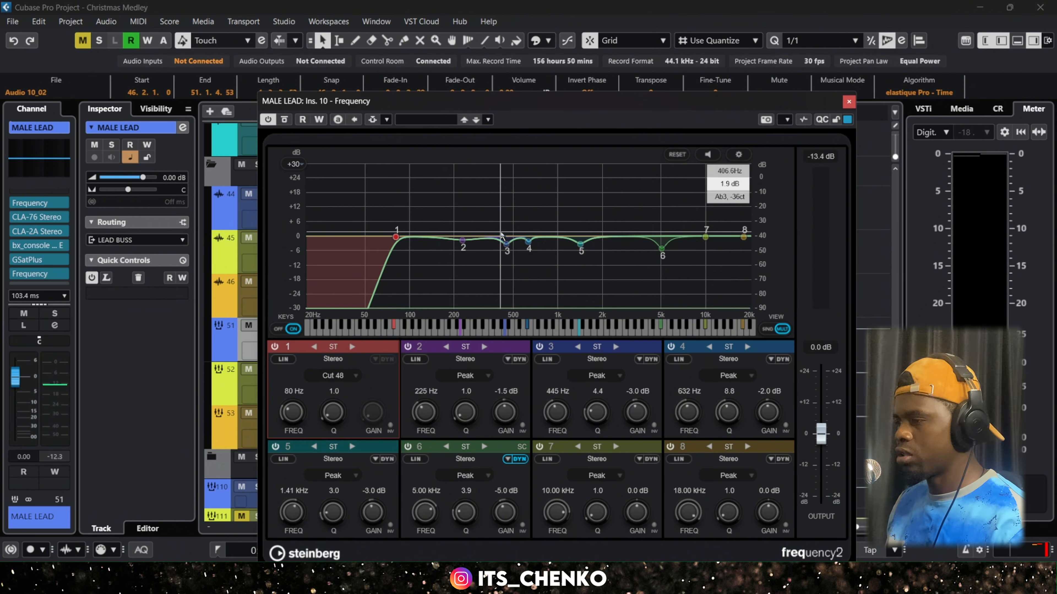
key(space)
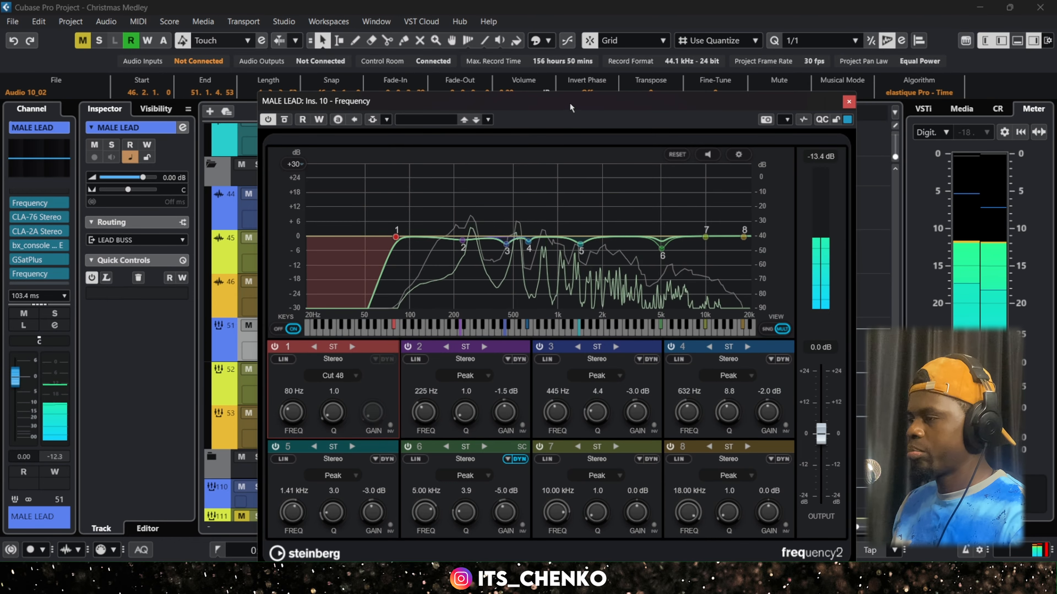
drag(570, 102, 572, 75)
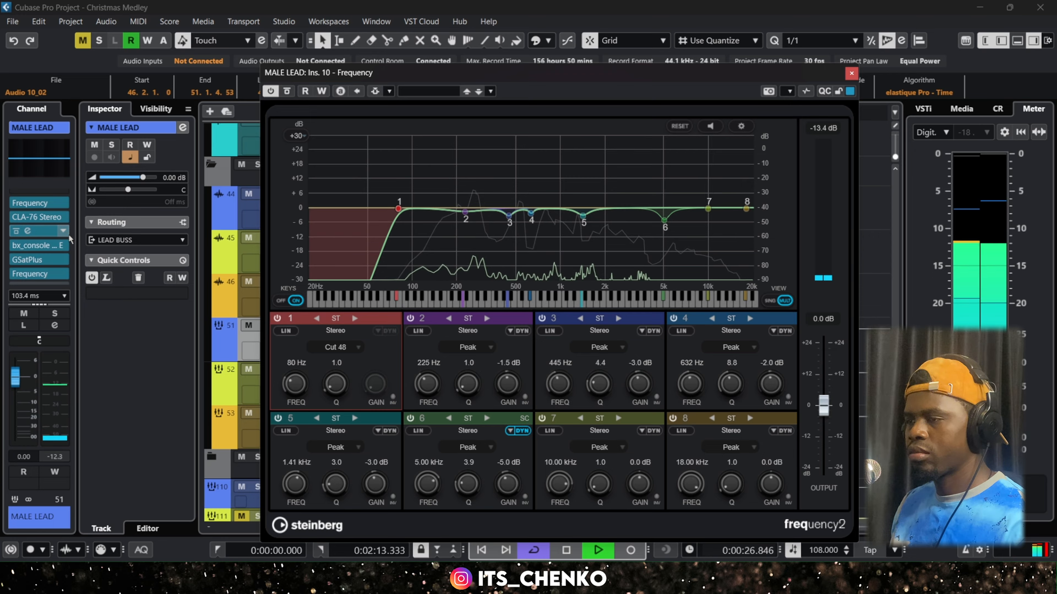
drag(68, 241, 67, 258)
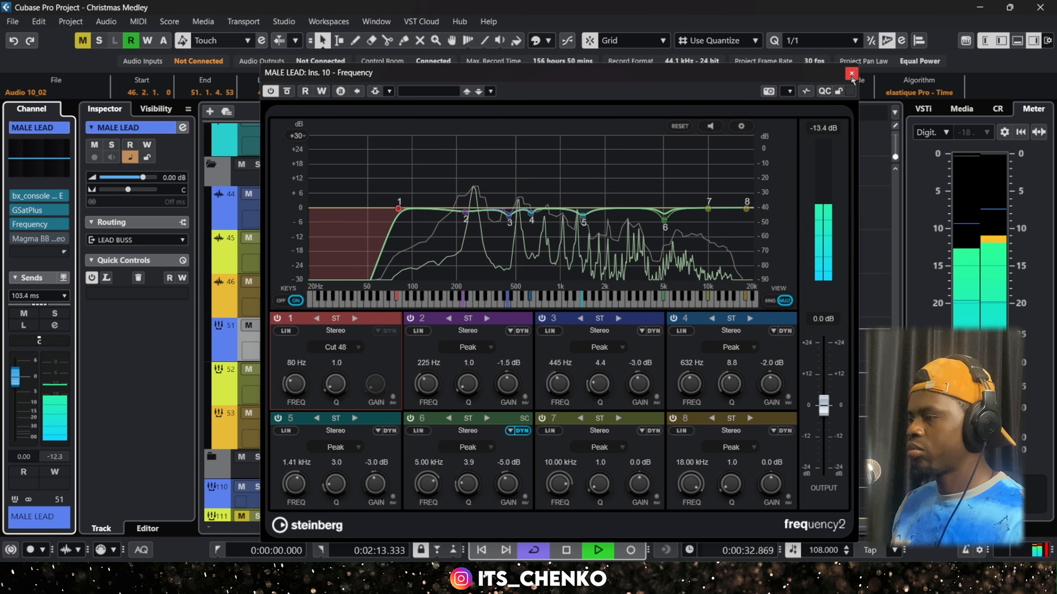
key(space)
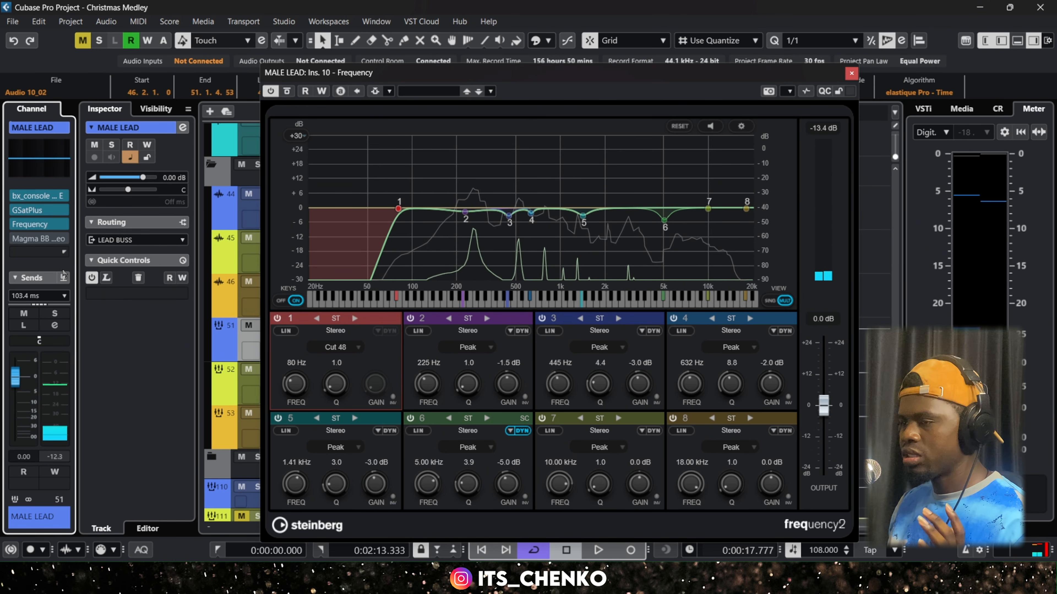
Step: Activate Magma BB Tubes Stereo on MALE LEAD, examine its Beauty and Beast saturation during playback, and close its editor
click(27, 224)
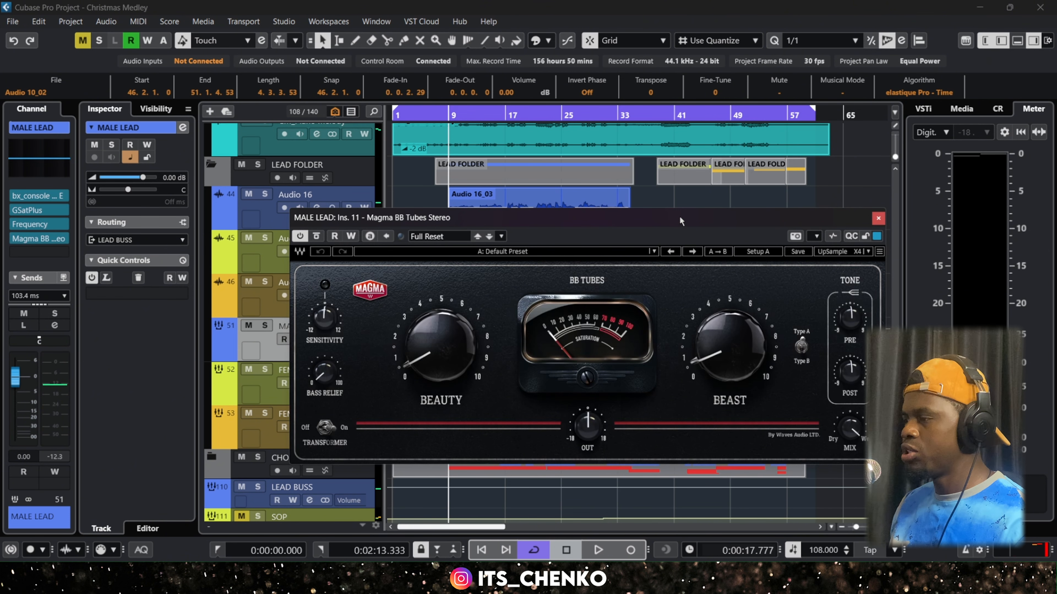
drag(673, 220, 636, 189)
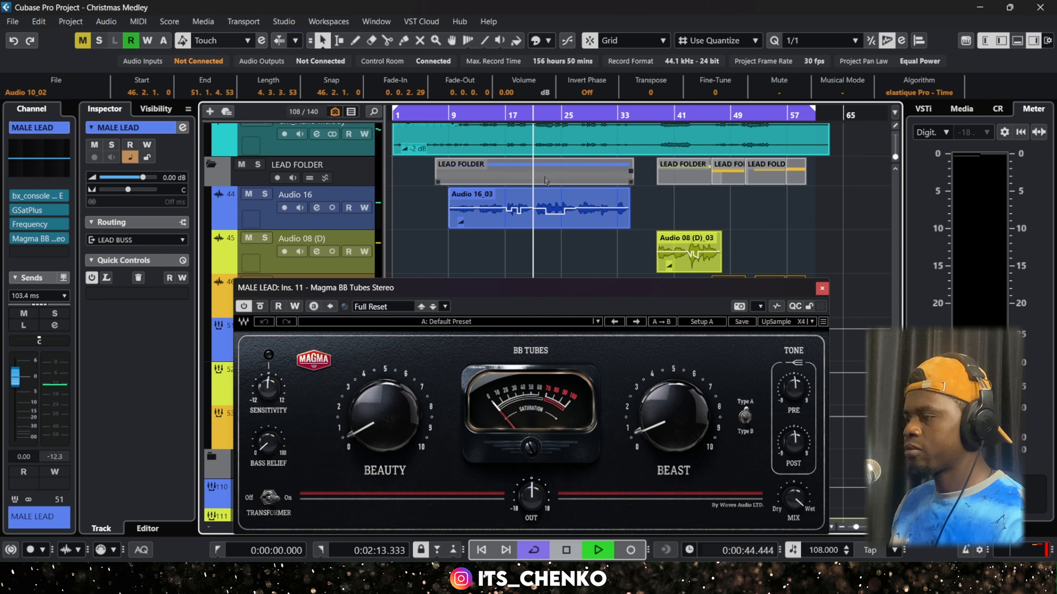
drag(595, 274, 604, 241)
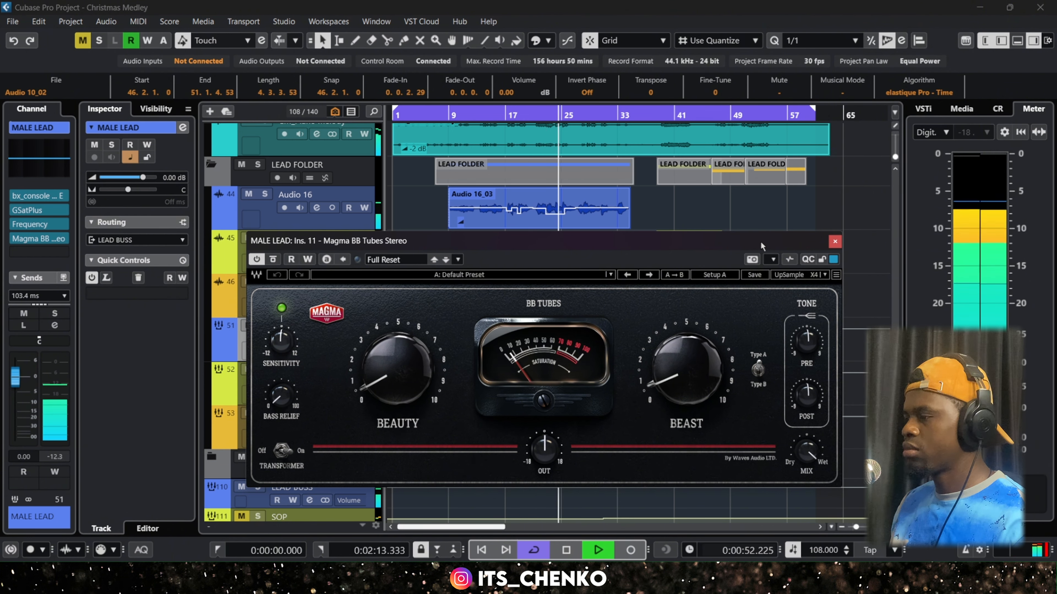
key(space)
click(835, 242)
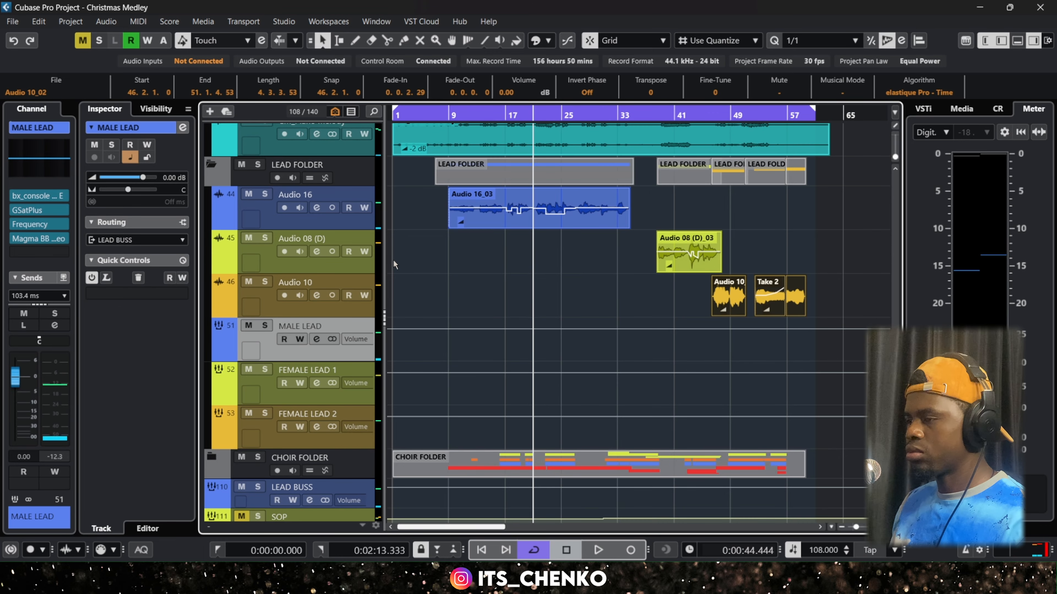
scroll(453, 255, down, 3)
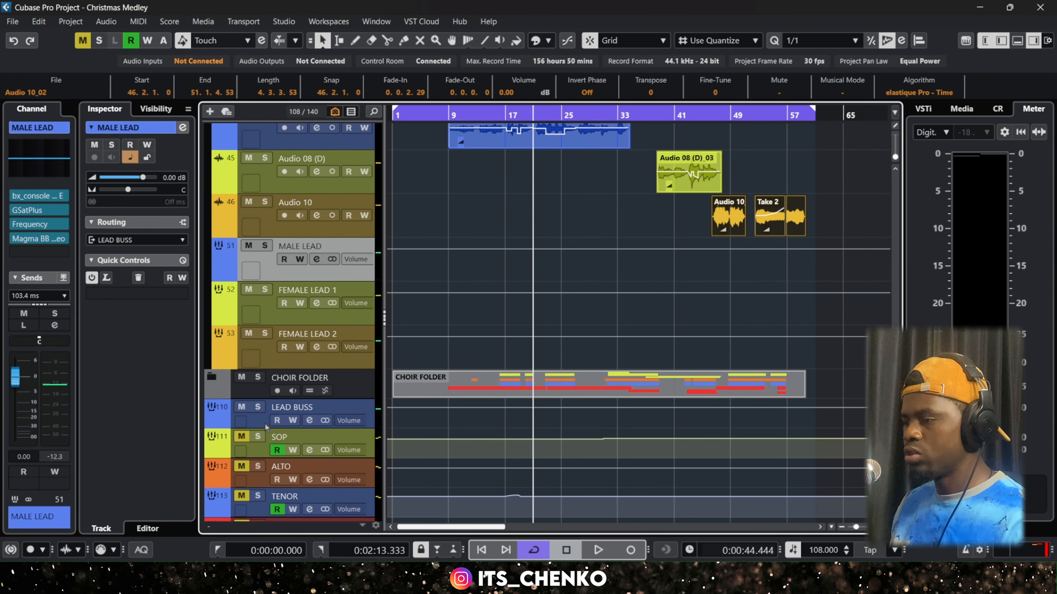
Step: Select the FEMALE LEAD 1 group and place the playhead at bar 38, just before the Audio 08 (D)_03 clip
scroll(541, 221, up, 6)
scroll(541, 221, down, 3)
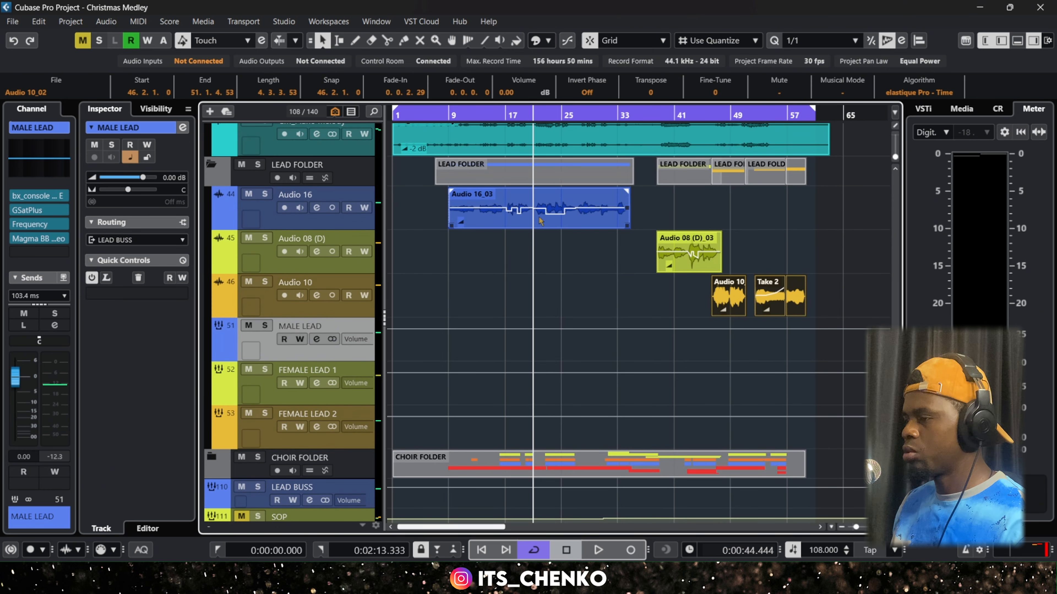
key(g)
key(g)
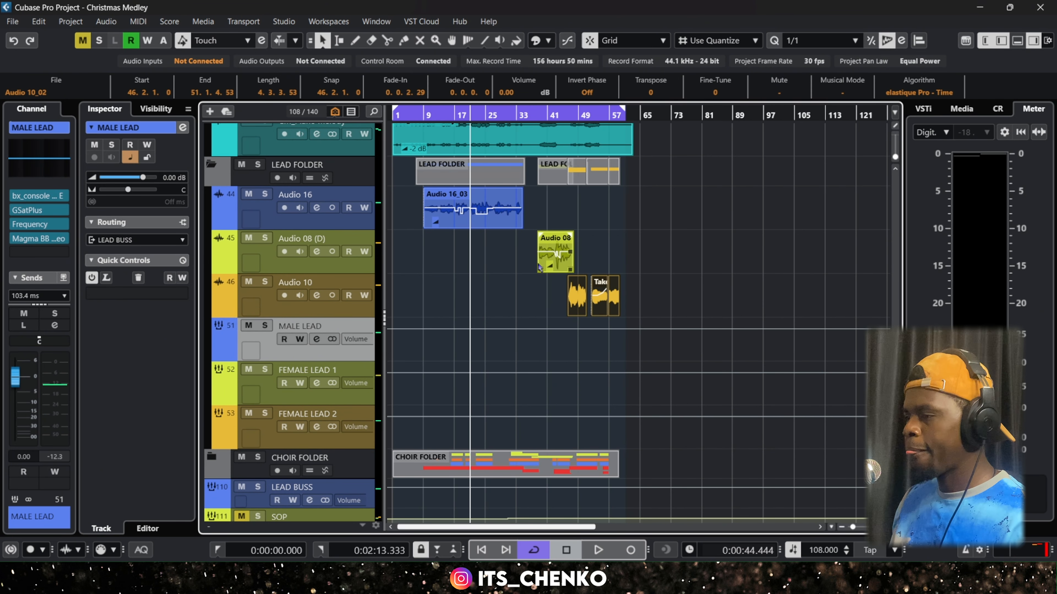
click(366, 400)
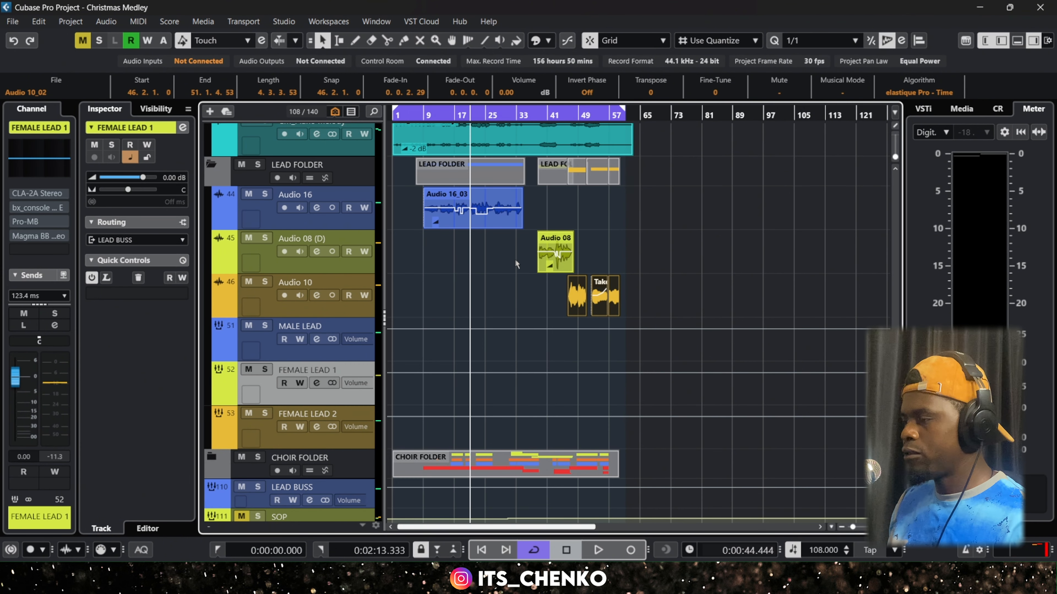
scroll(515, 259, up, 4)
click(574, 115)
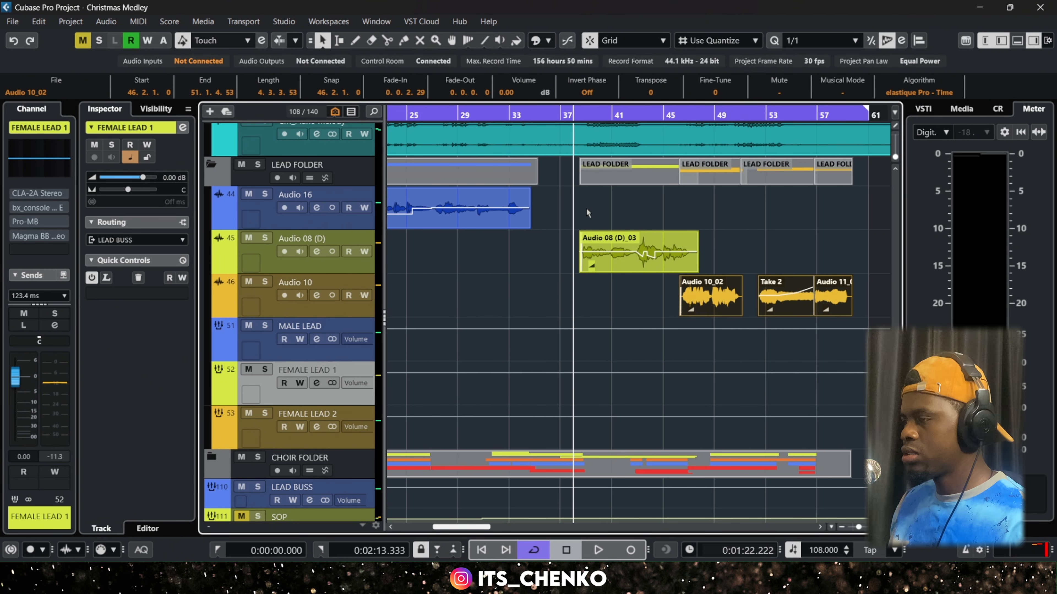
Step: Audition the start of the Audio 08 (D)_03 clip in the mix with the FEMALE LEAD 1 inserts bypassed
scroll(586, 246, up, 3)
scroll(586, 246, up, 2)
key(space)
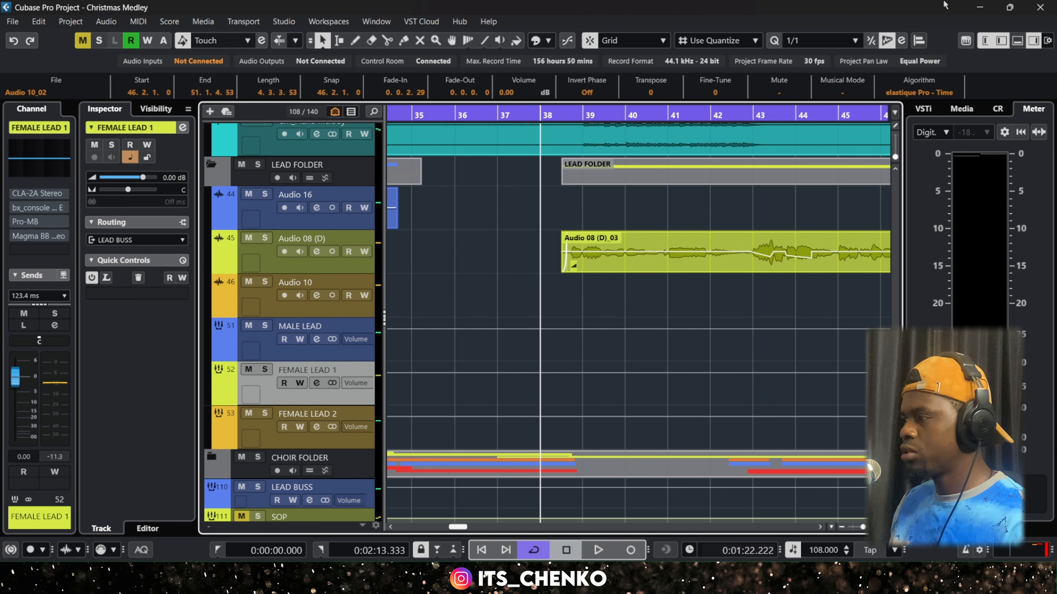
scroll(534, 305, down, 3)
scroll(524, 321, down, 3)
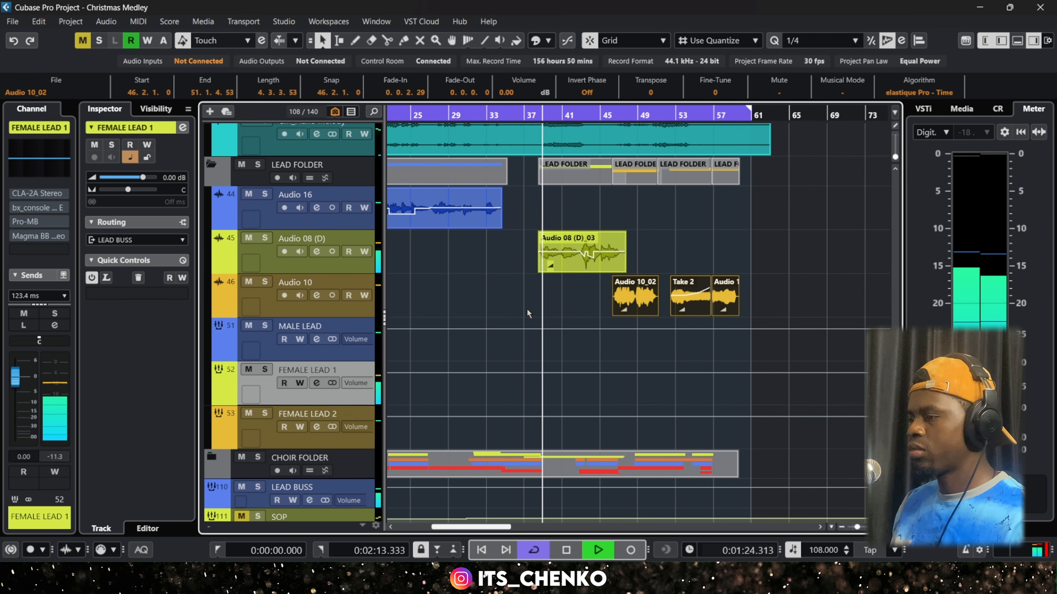
scroll(506, 297, down, 2)
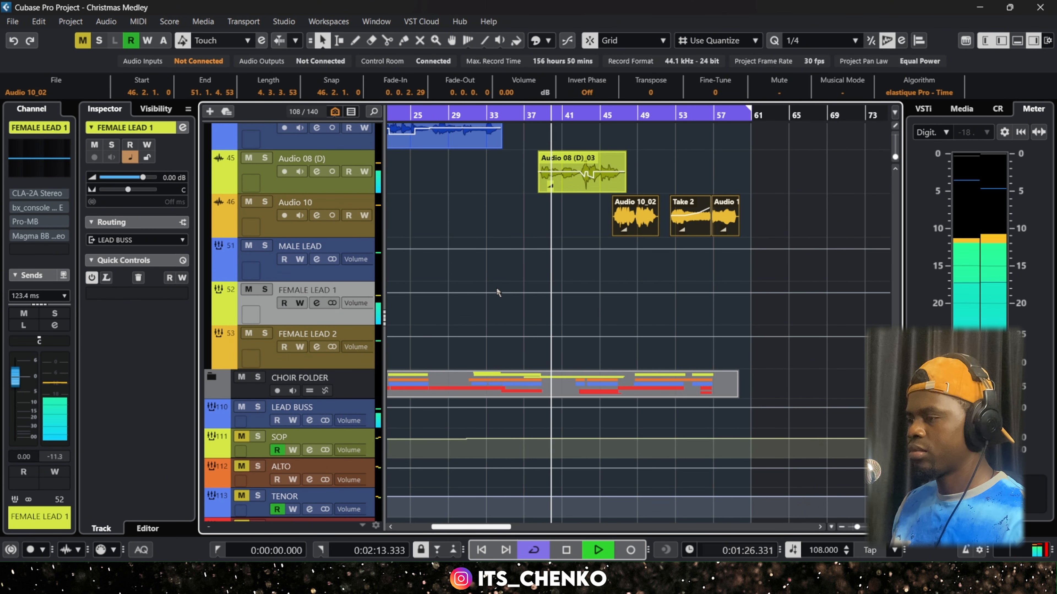
key(space)
Step: Activate Auto-Tune Pro, UADx Oxide and the Virtual Tape insert on FEMALE LEAD 1, and audition them in the mix
scroll(64, 246, up, 2)
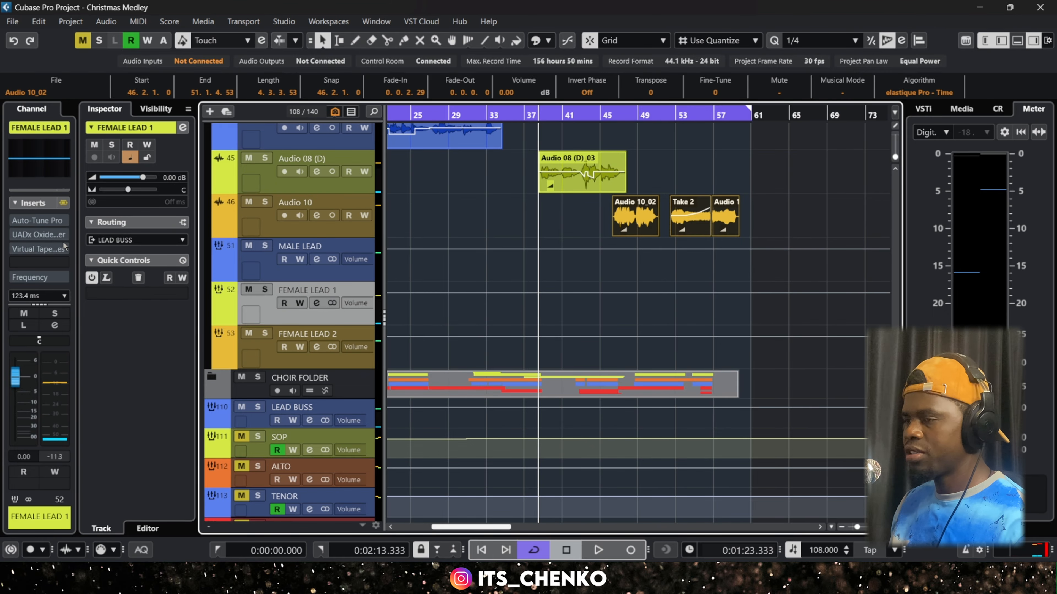
click(16, 221)
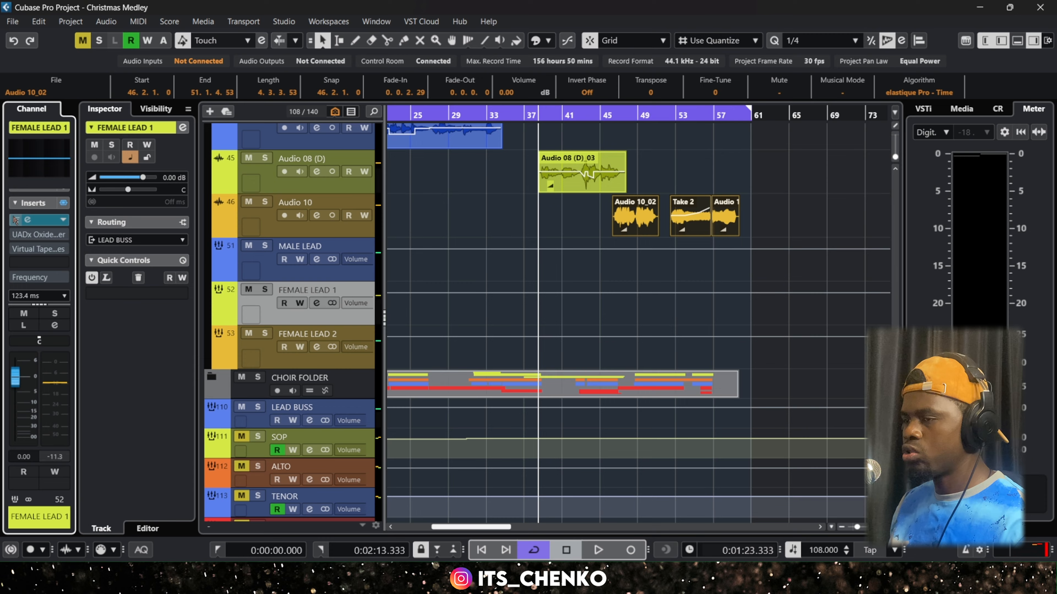
click(16, 235)
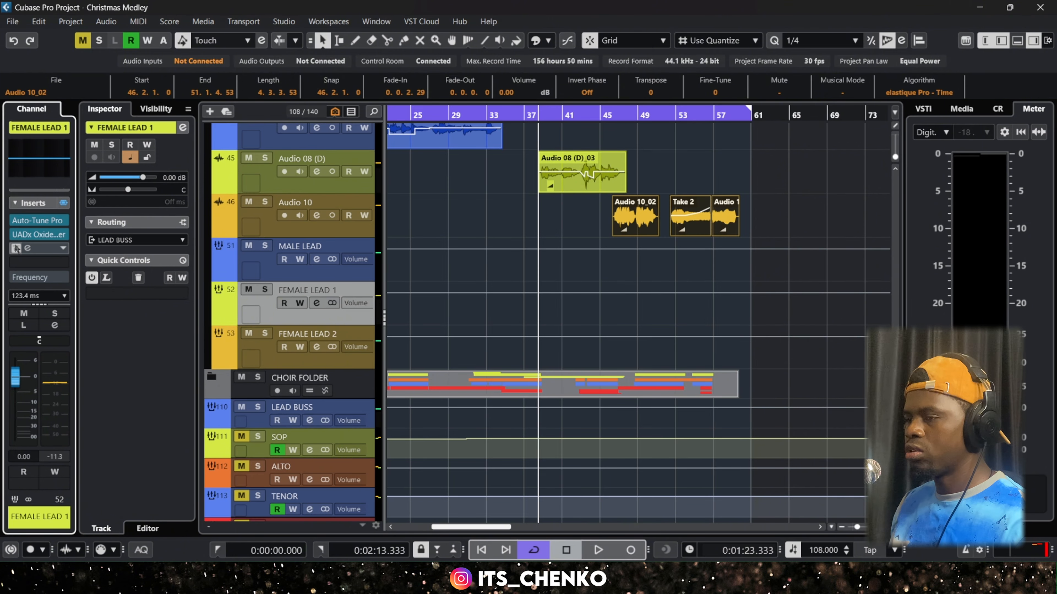
click(16, 249)
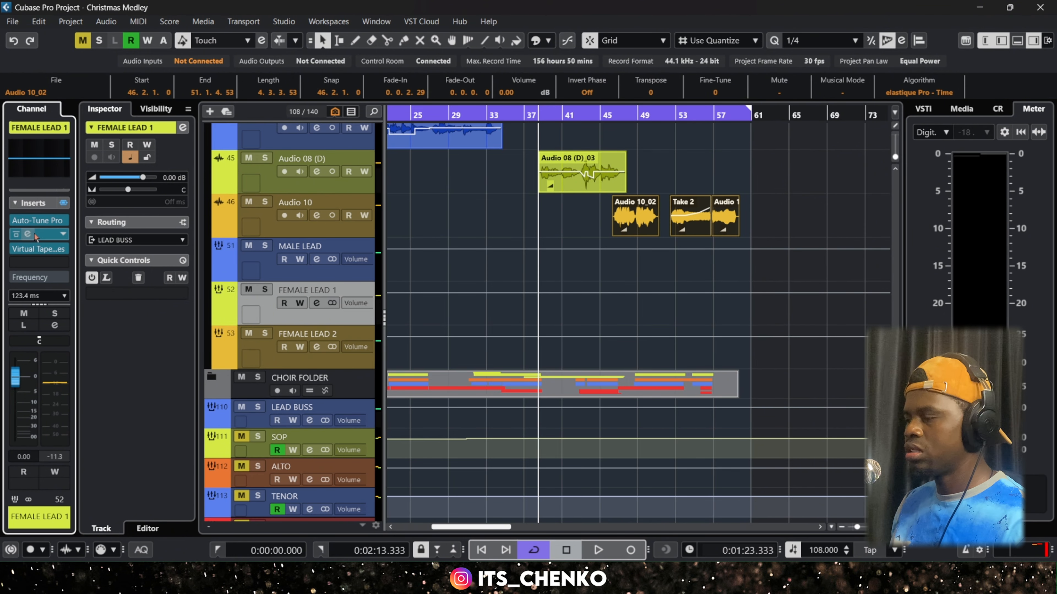
key(space)
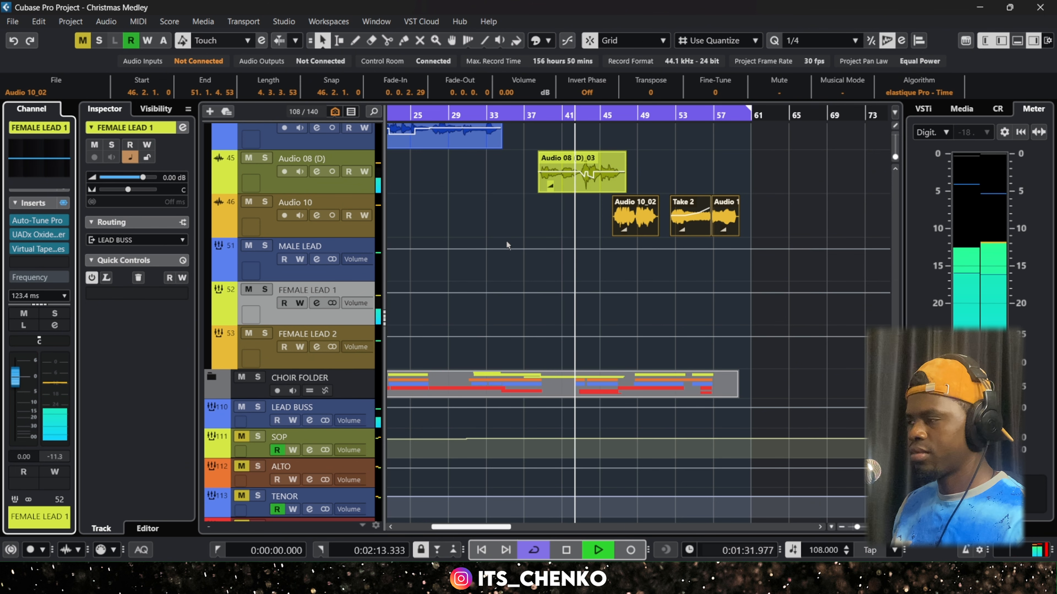
key(space)
key(h)
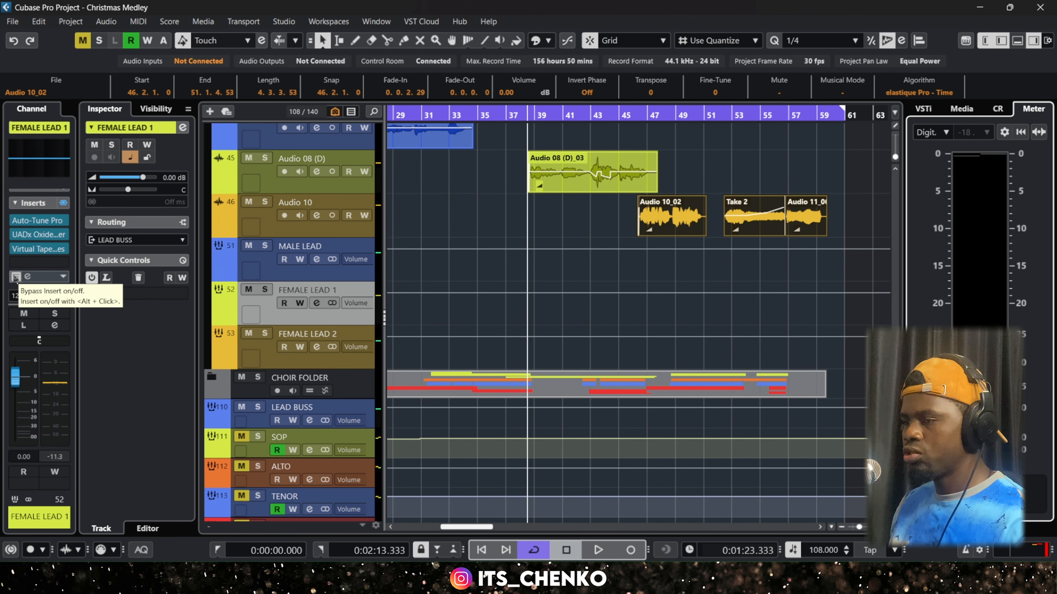
Step: Activate the Frequency EQ on FEMALE LEAD 1, examine its low cut and peak bands, and audition it in the mix
click(16, 277)
click(29, 277)
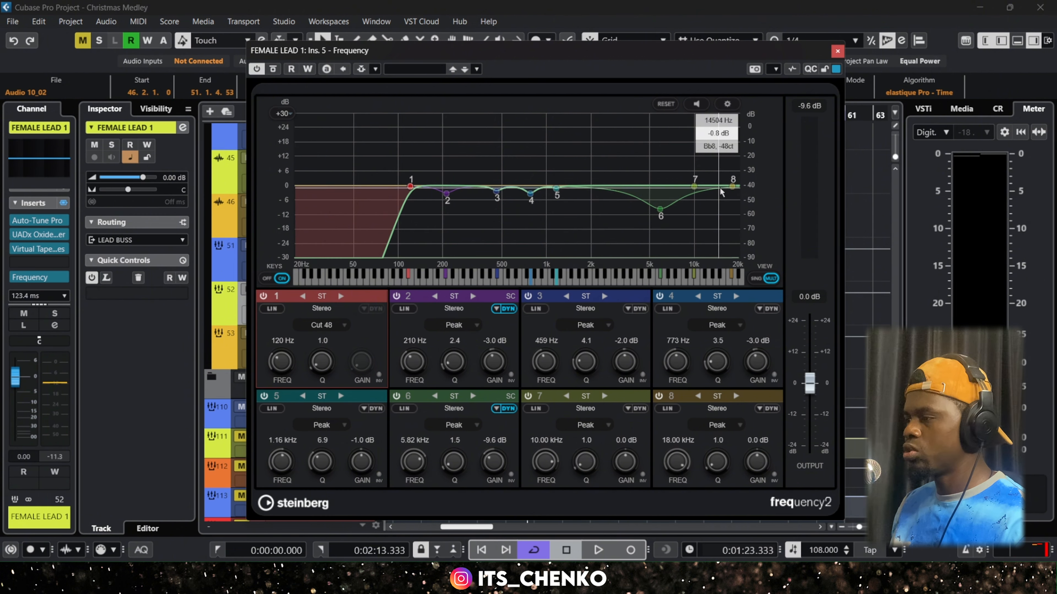
key(space)
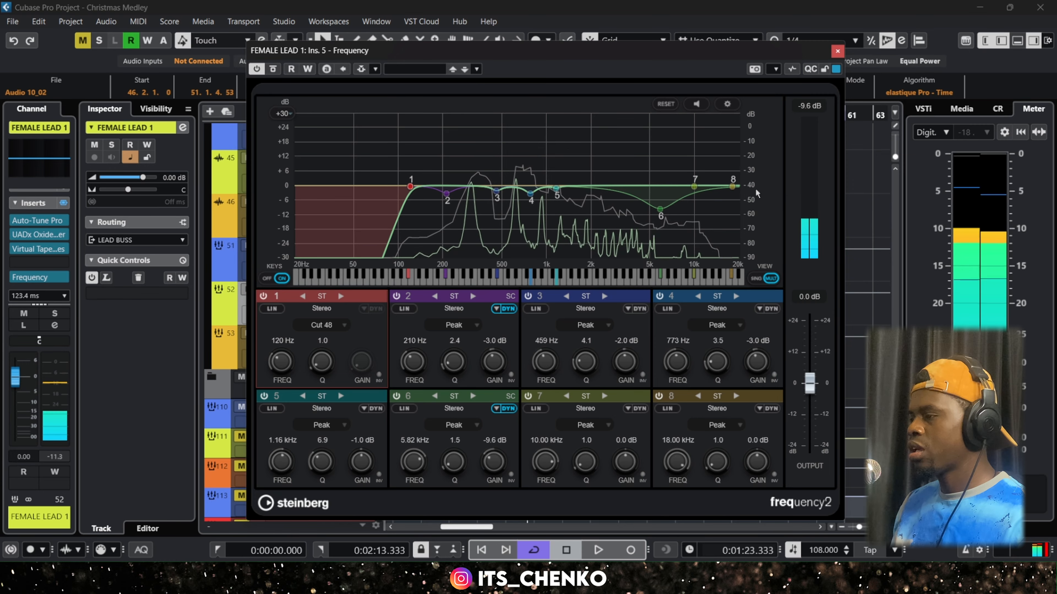
key(space)
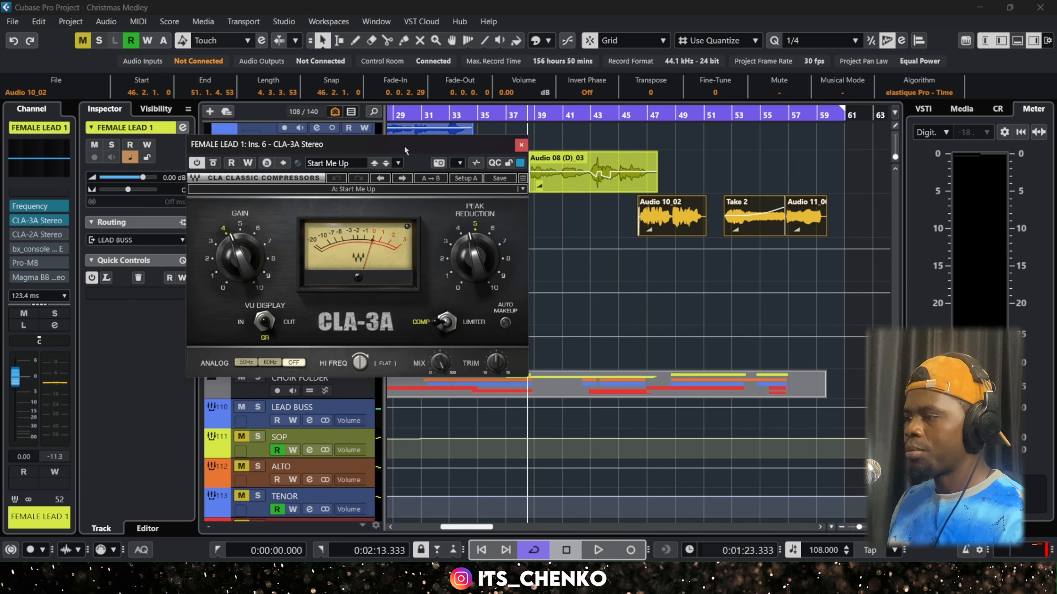
Step: Examine the CLA-3A Stereo's gain and peak reduction settings on FEMALE LEAD 1, and close its editor
drag(403, 146, 623, 143)
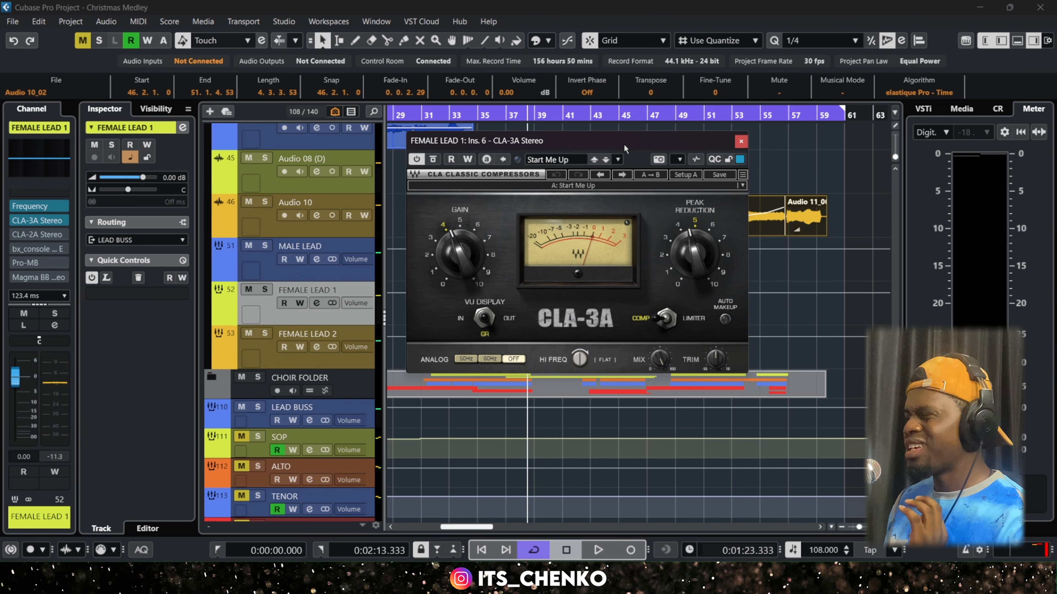
drag(623, 144, 651, 149)
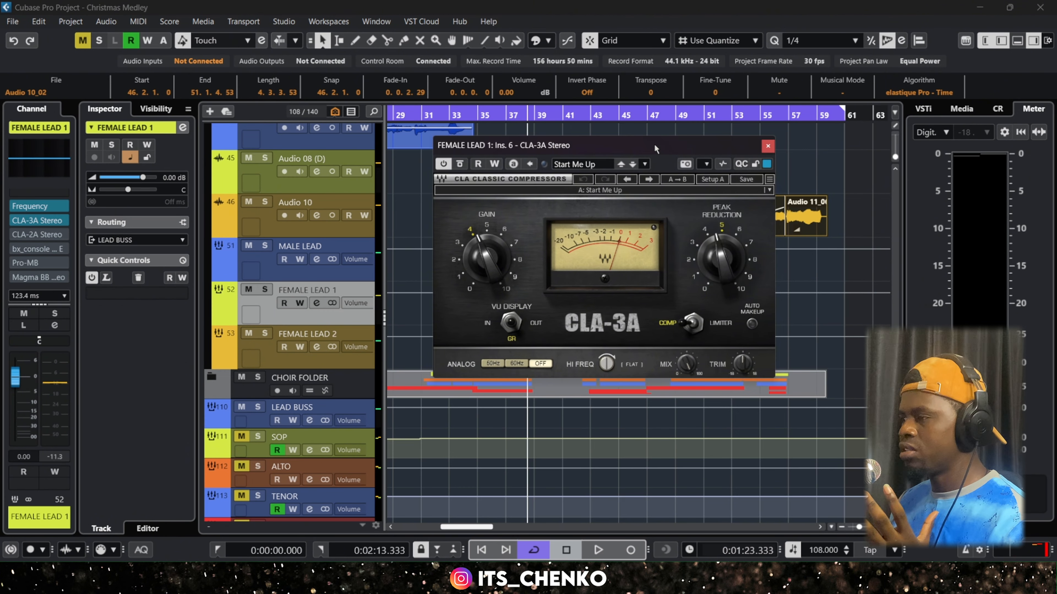
mouse_move(654, 144)
mouse_down()
mouse_move(661, 128)
mouse_move(666, 135)
mouse_up()
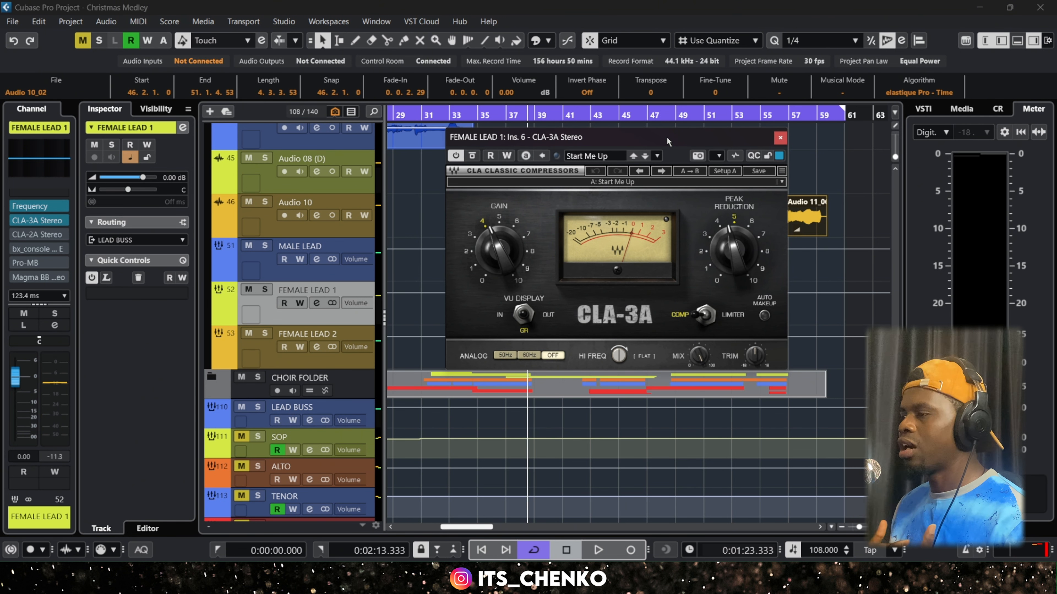
drag(666, 136, 678, 134)
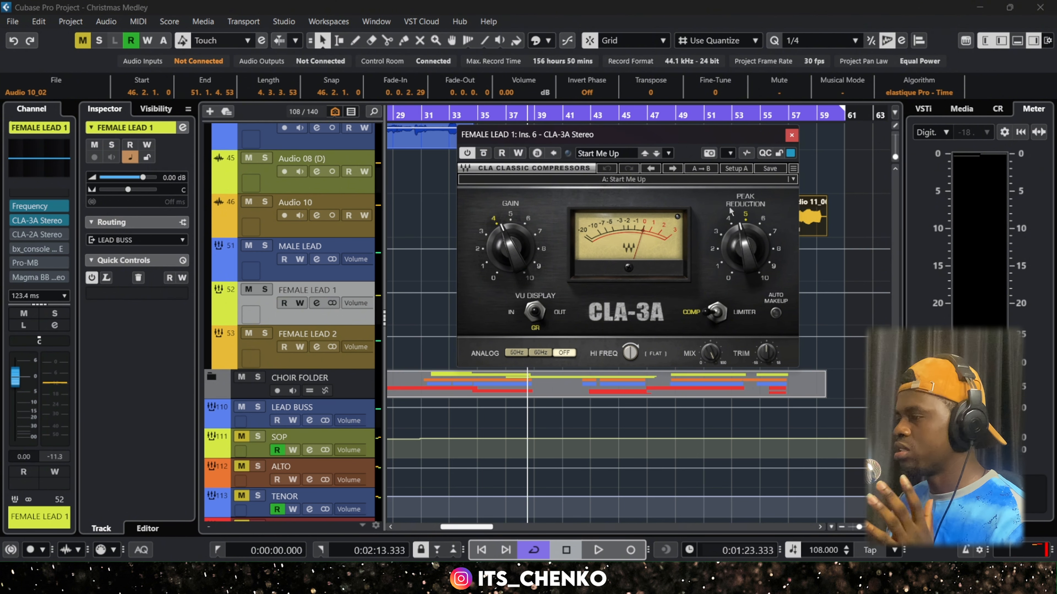
click(791, 135)
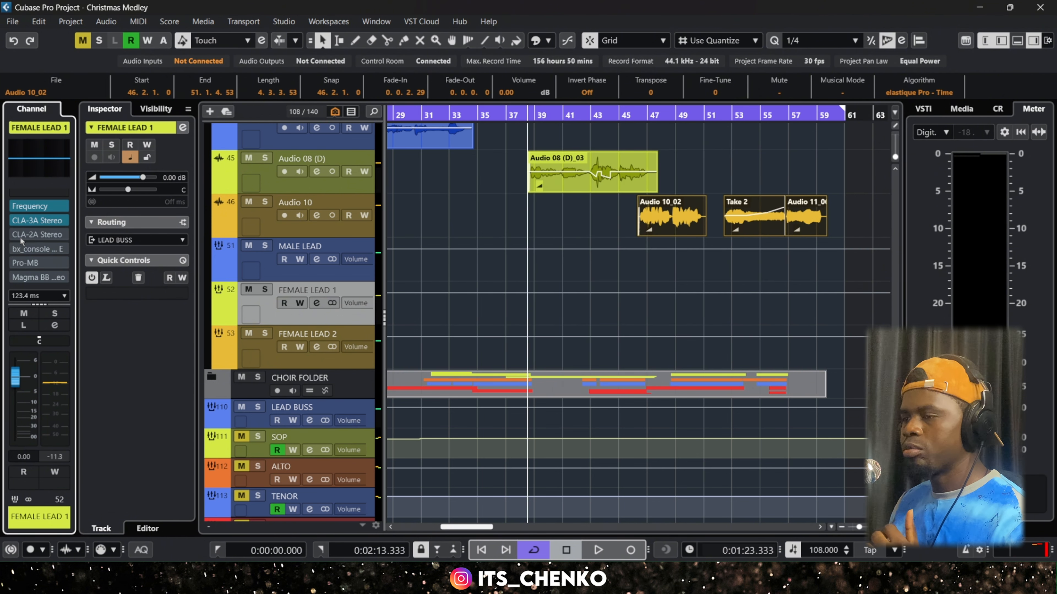
Step: Activate the CLA-2A Stereo on FEMALE LEAD 1, audition its compression in the mix, inspect the Audio 08 (D)_03 clip, and close the editor
click(28, 234)
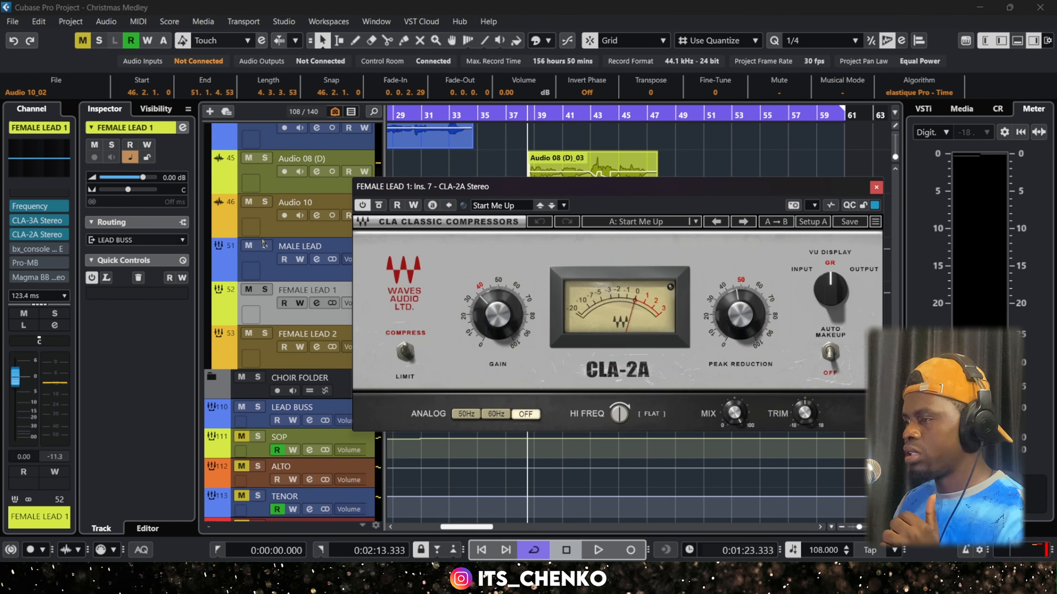
key(space)
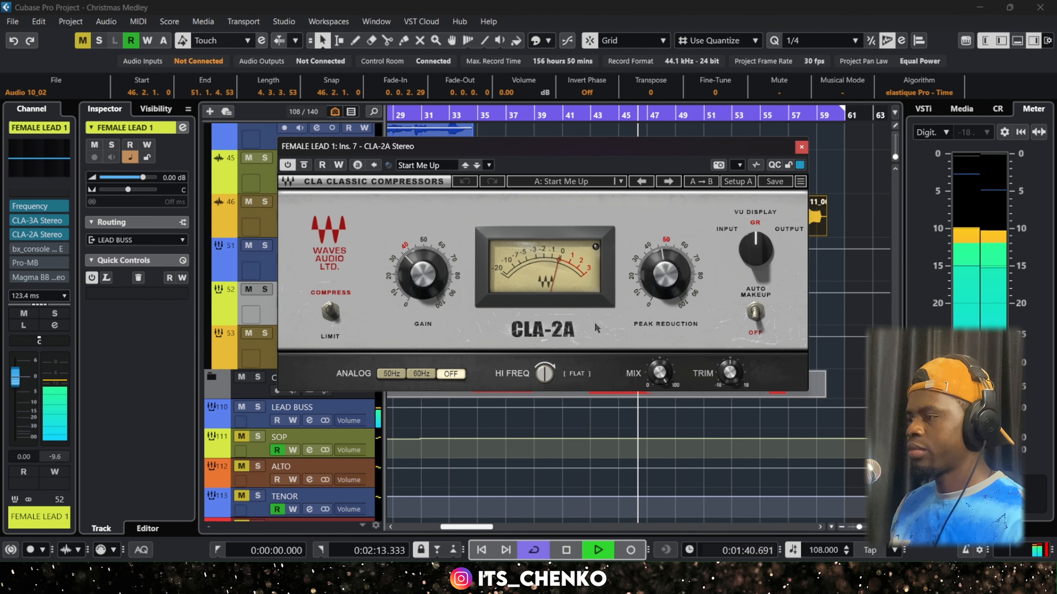
key(space)
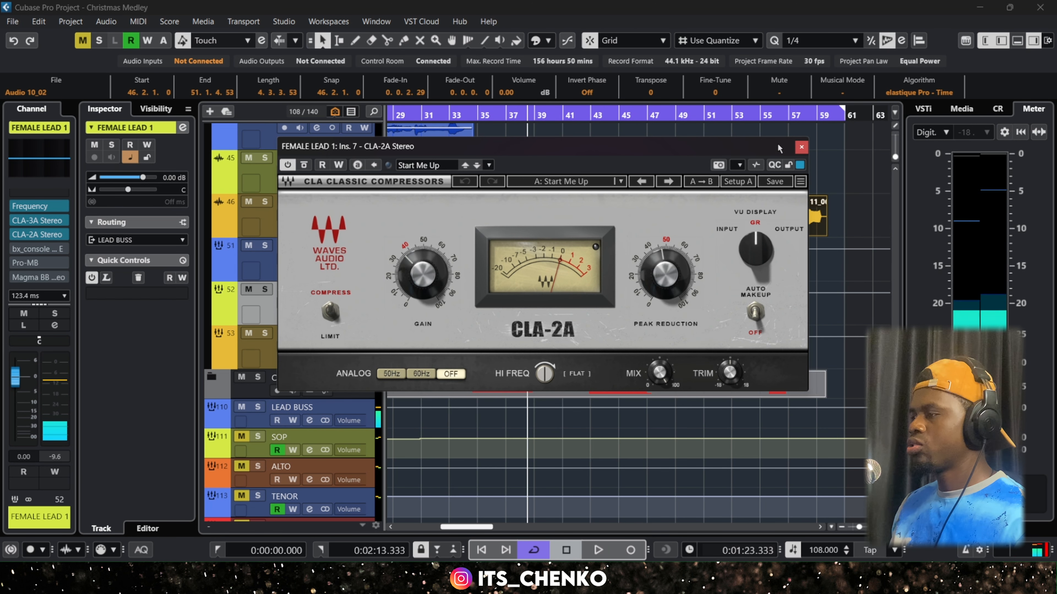
drag(782, 146, 833, 241)
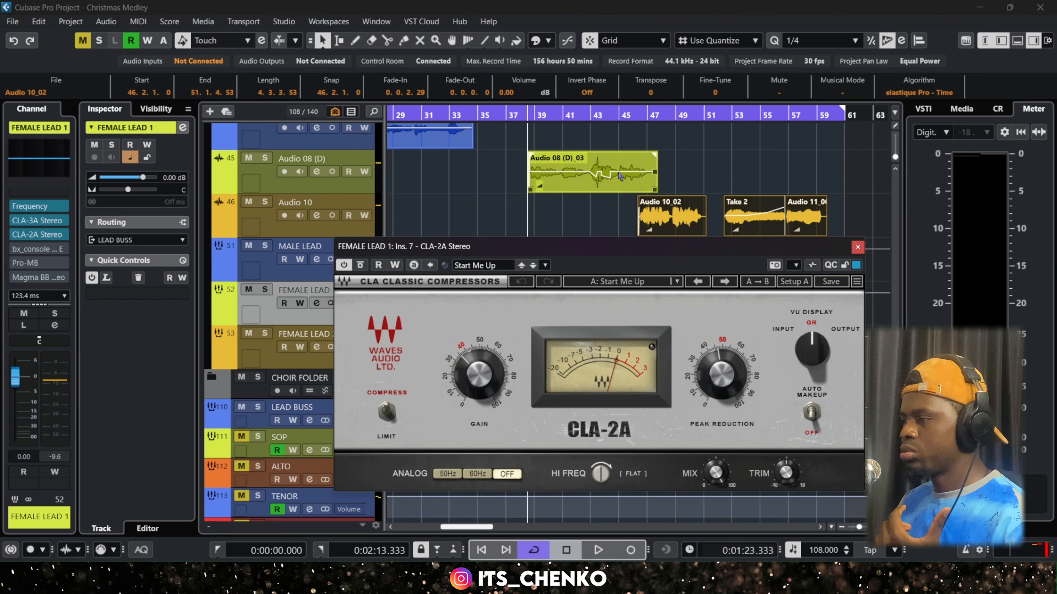
scroll(599, 206, up, 4)
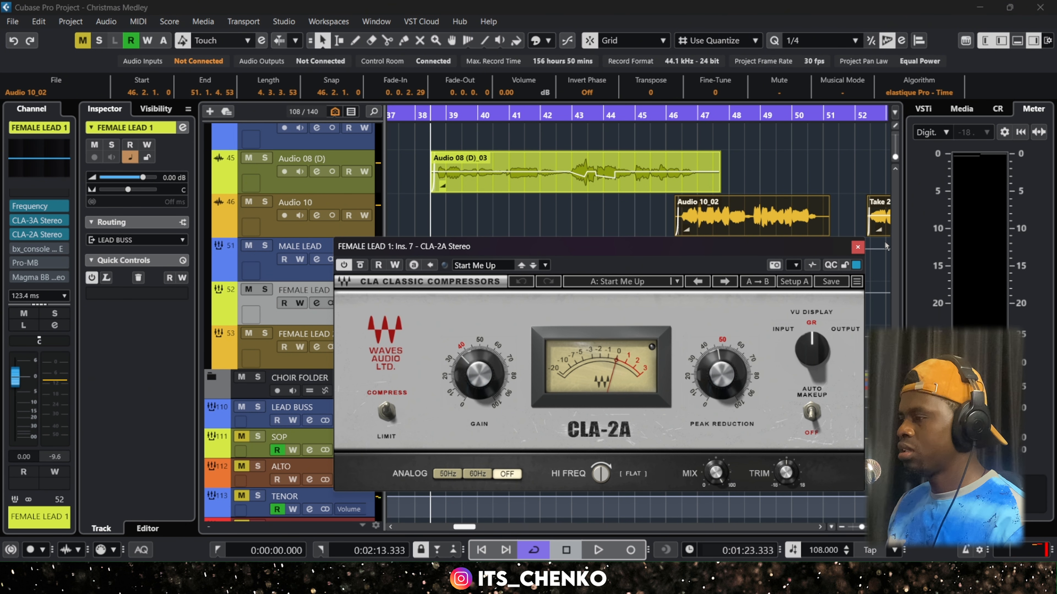
click(858, 247)
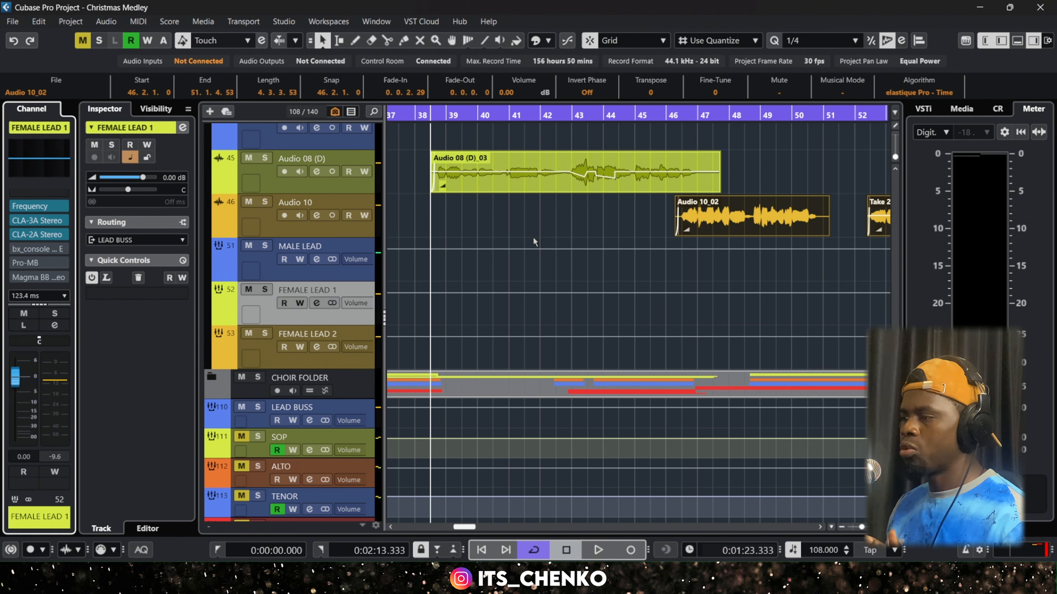
Step: Inspect the volume curve on the Audio 08 (D)_03 clip, and activate the bx_console SSL 4000 E on FEMALE LEAD 1 with its editor open
scroll(553, 225, down, 4)
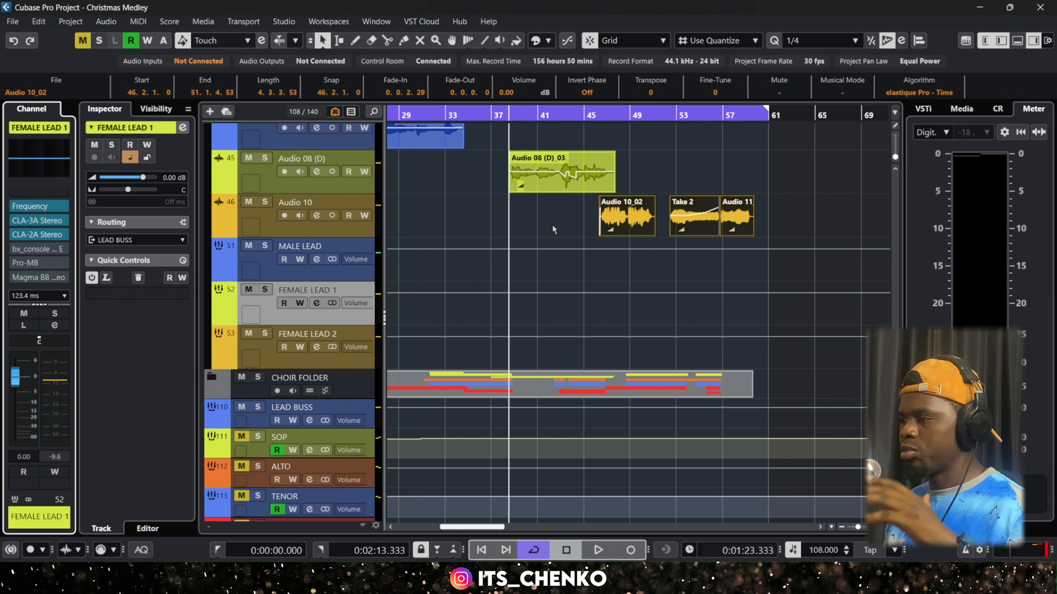
scroll(561, 208, up, 5)
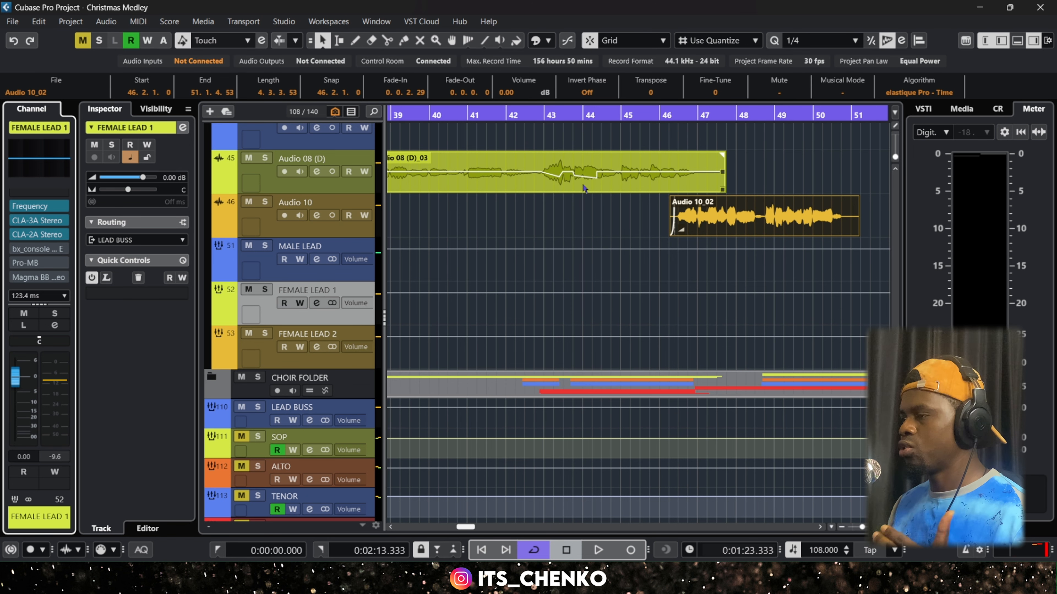
scroll(596, 194, down, 2)
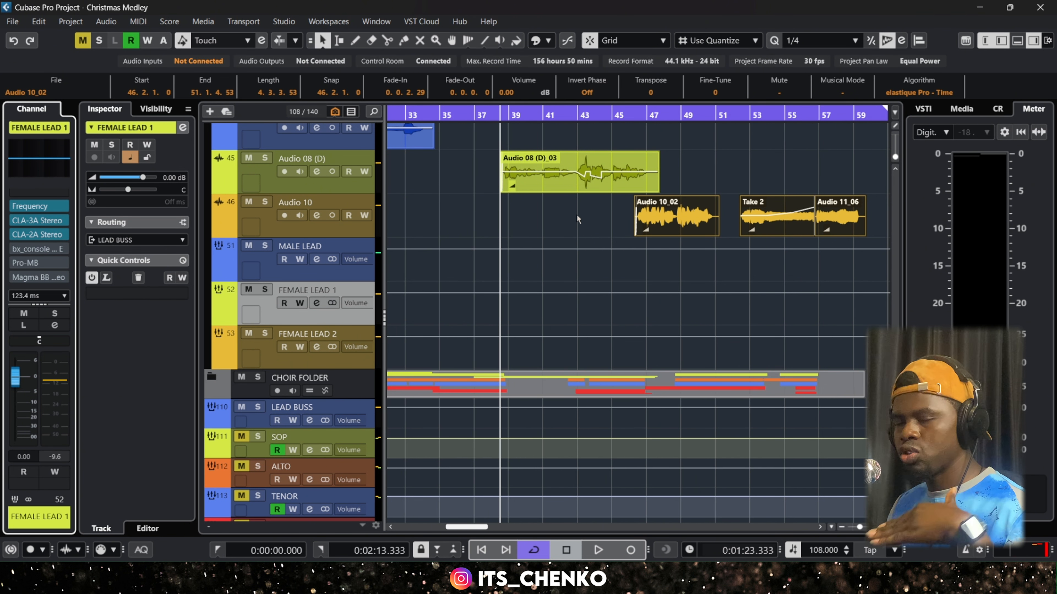
click(32, 248)
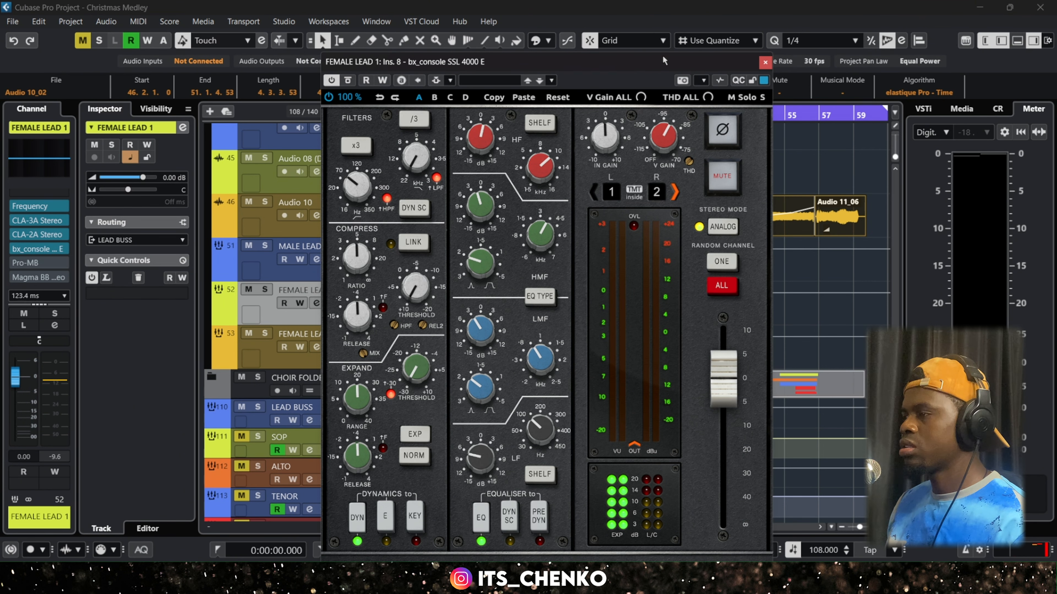